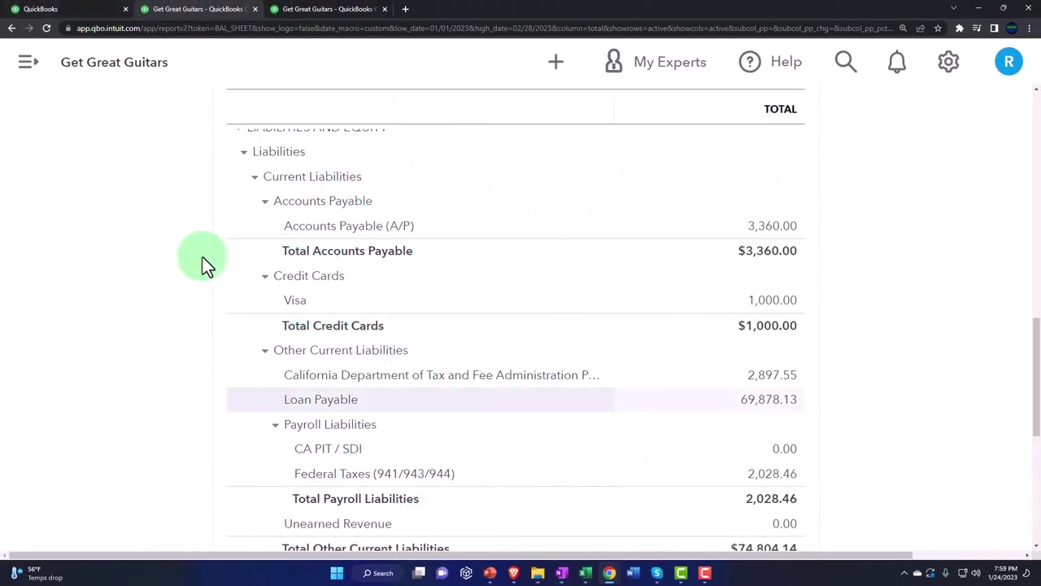
Open the Get Great Guitars Chart of Accounts from the QuickBooks tab
left_click(79, 10)
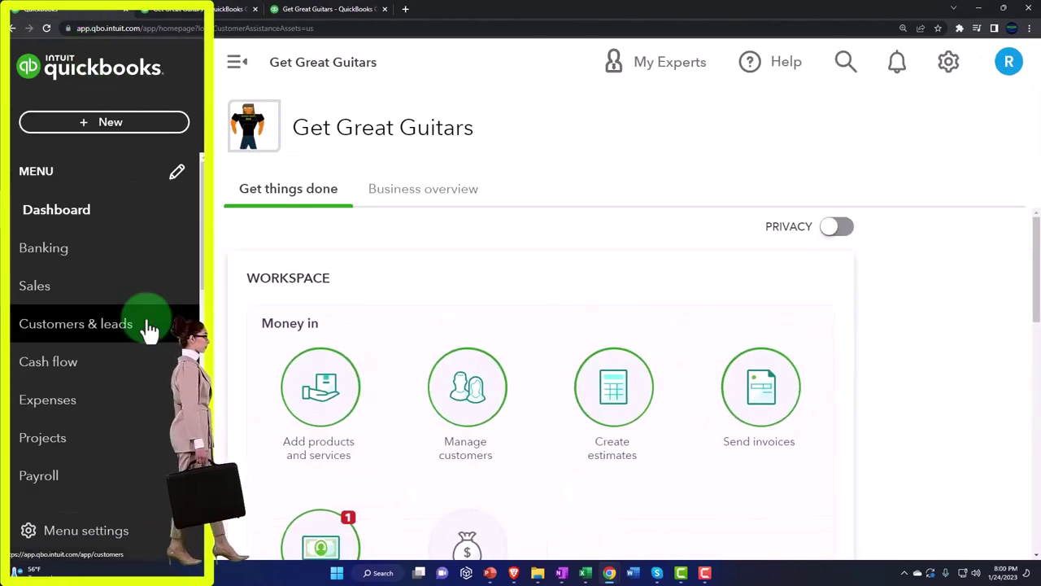
scroll(149, 330, "down", 4)
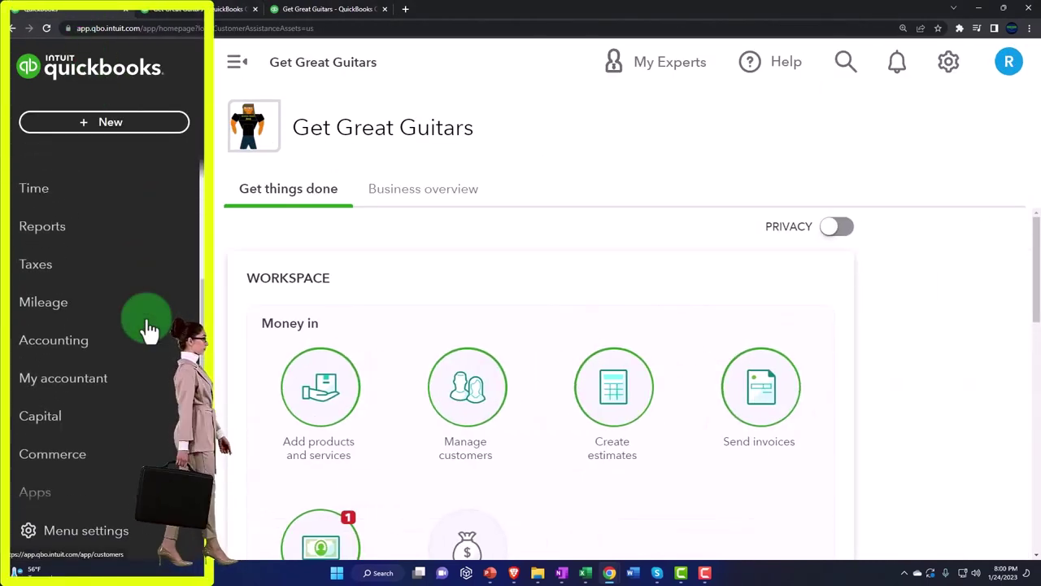
left_click(121, 397)
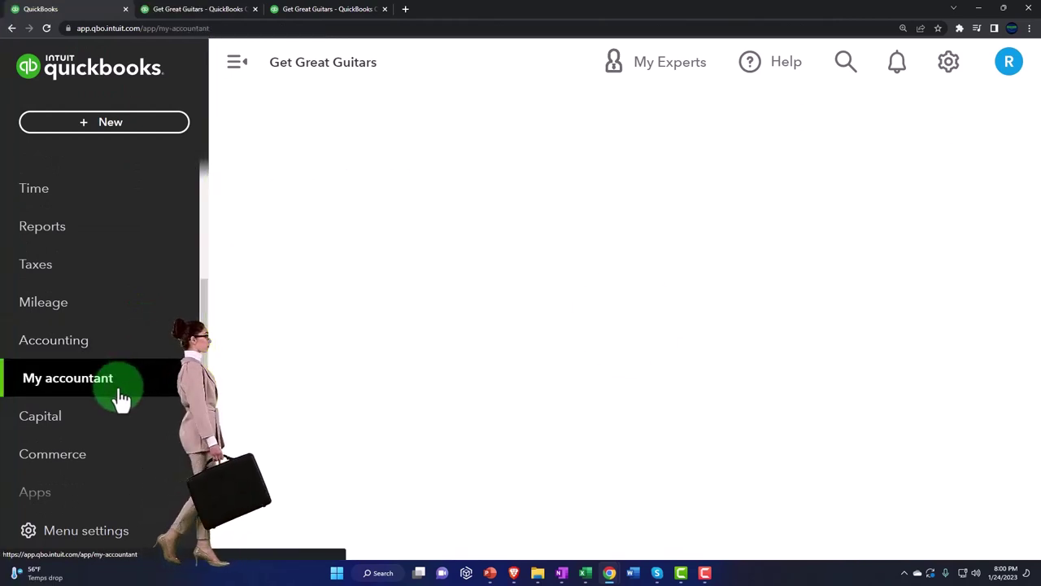
left_click(81, 343)
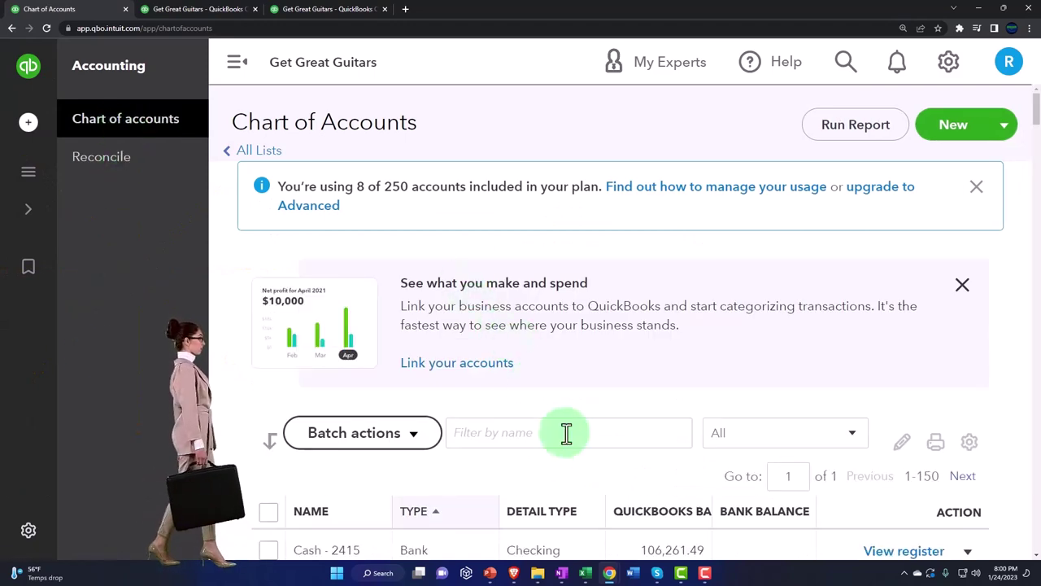
left_click(610, 574)
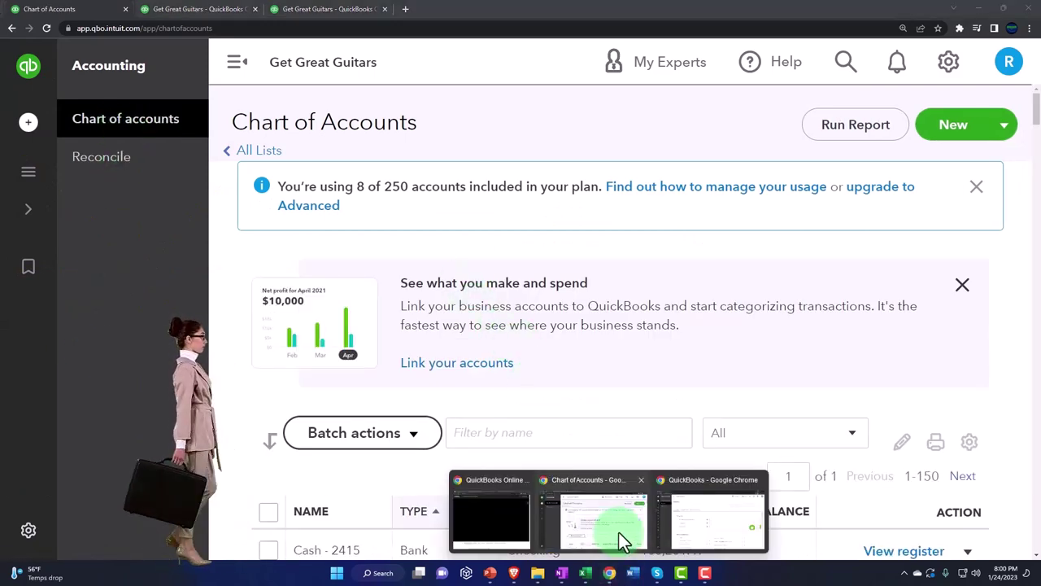
left_click(682, 521)
key("ctrl+plus")
key("ctrl+plus")
key("ctrl+plus")
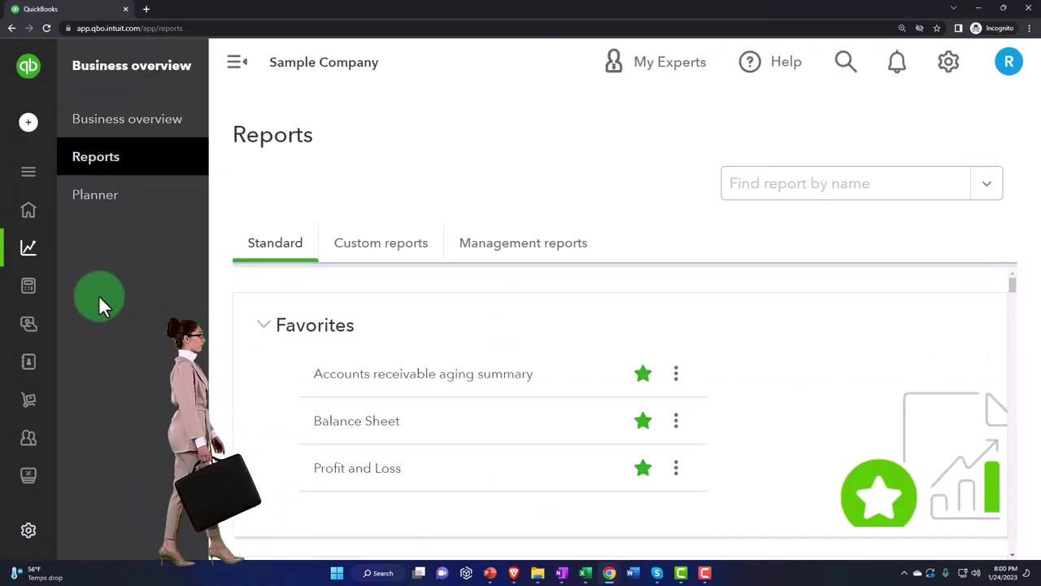
mouse_move(23, 279)
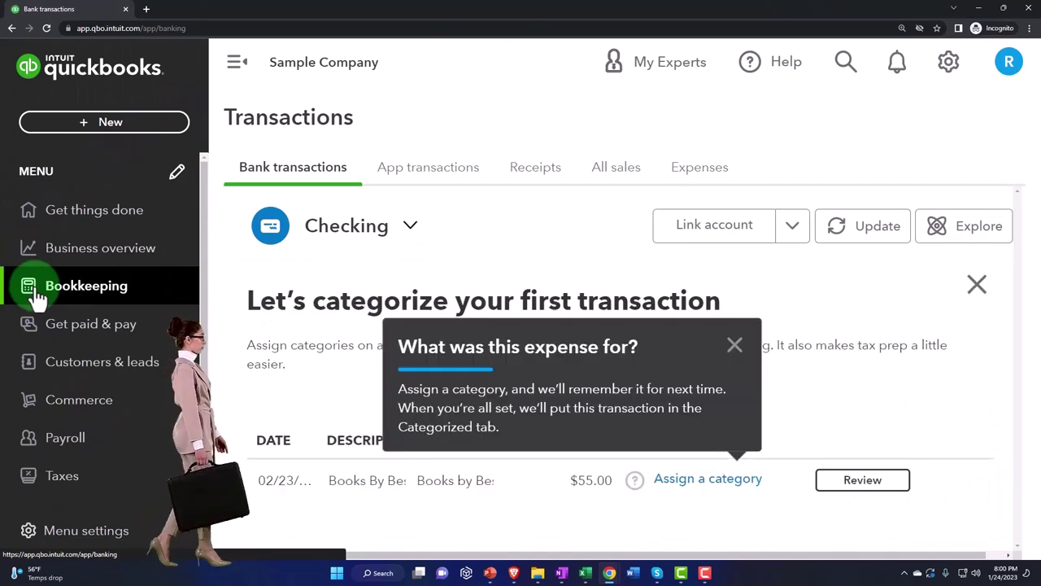
left_click(237, 62)
left_click(735, 345)
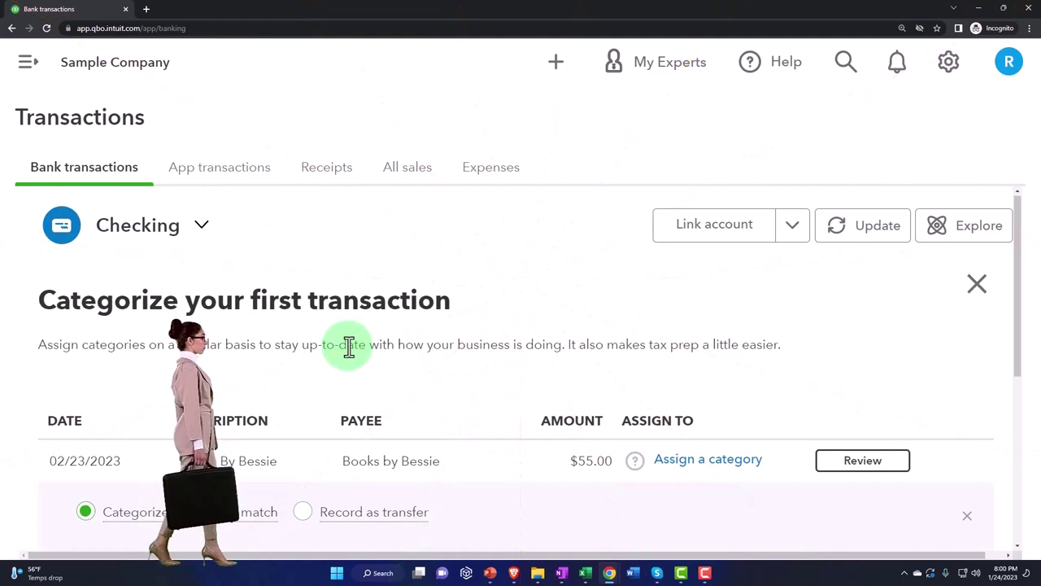
left_click(30, 69)
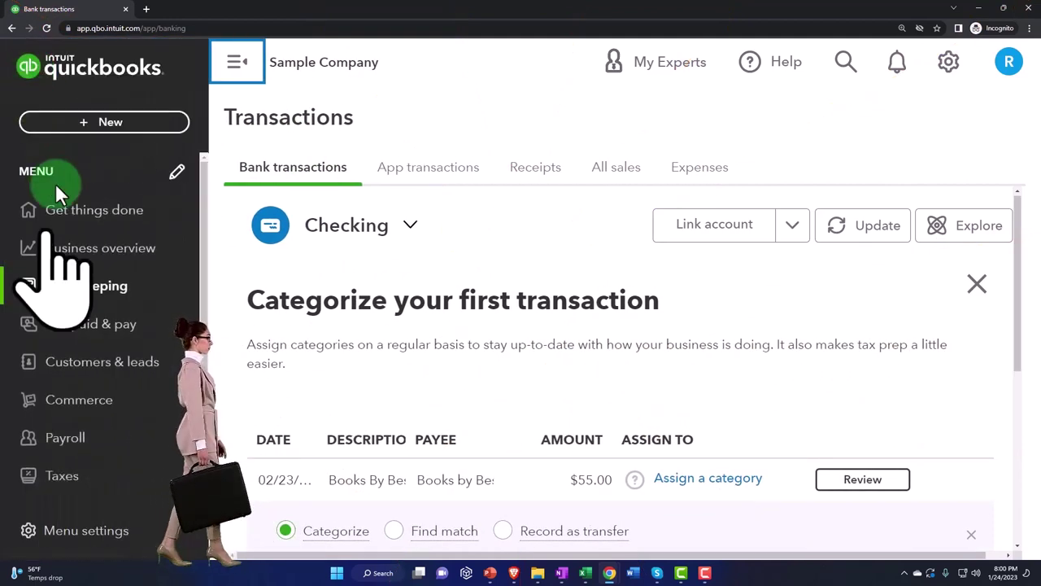
left_click(97, 286)
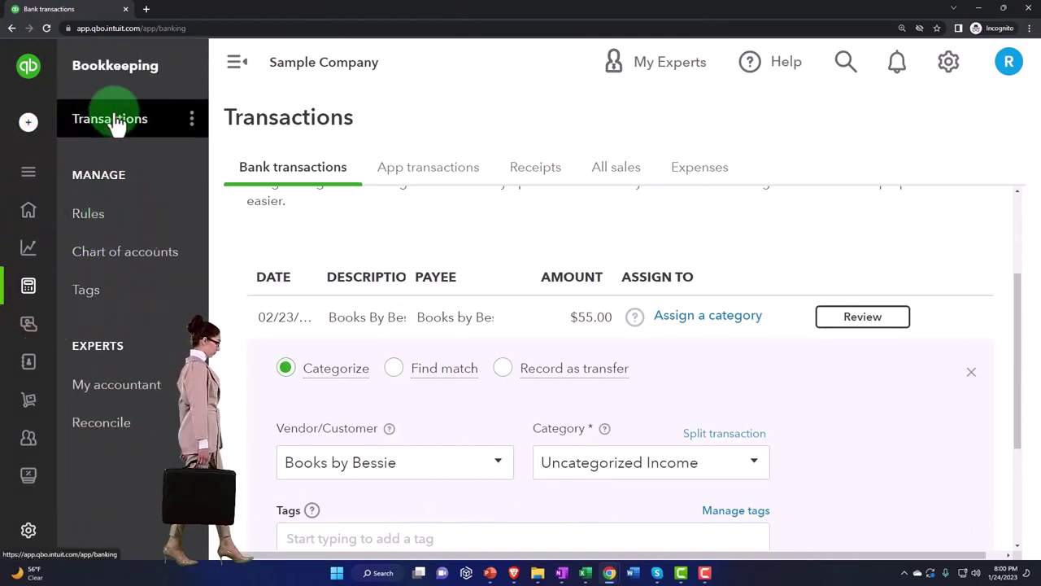
left_click(132, 258)
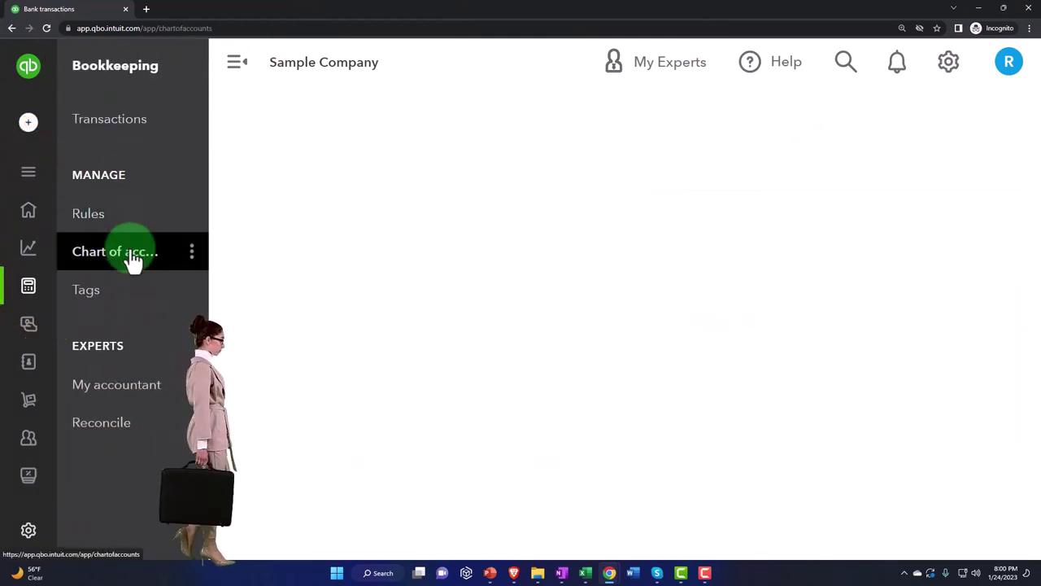
left_click(569, 407)
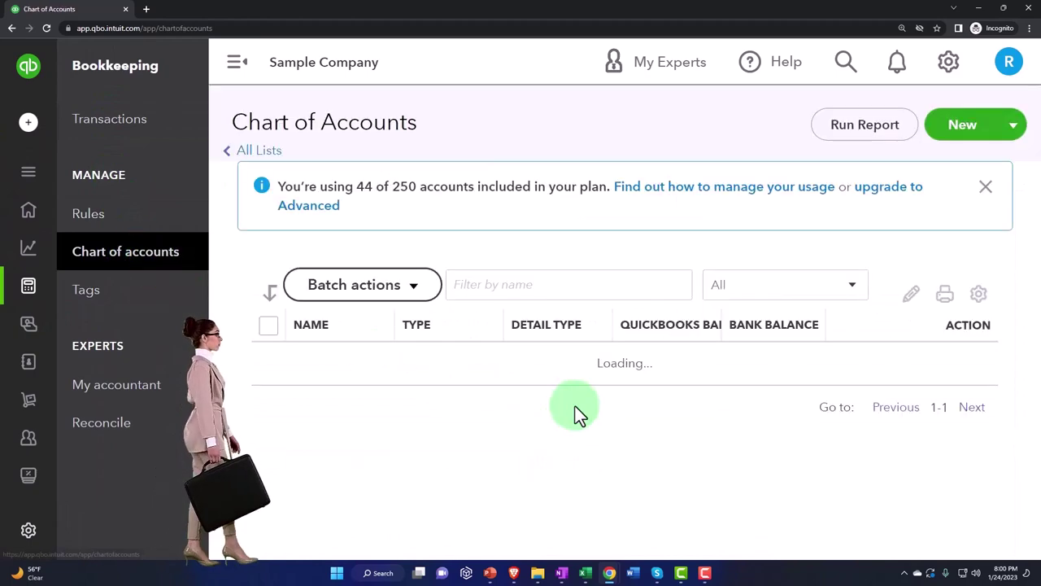
left_click(978, 9)
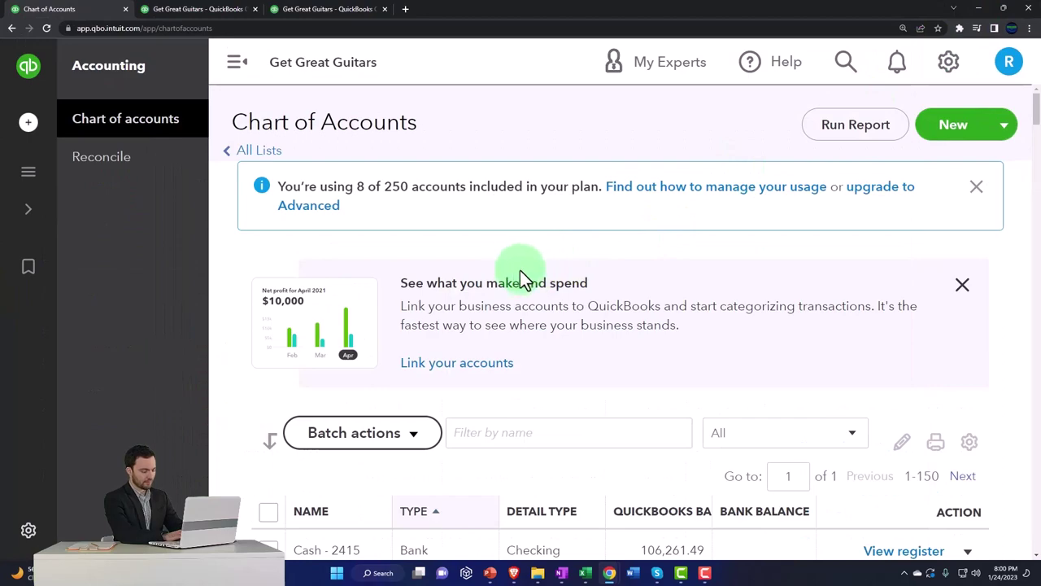
Collapse the sidebar and scroll the accounts table to the Loan Payable row at 69,878.13
left_click(237, 67)
scroll(236, 268, "down", 7)
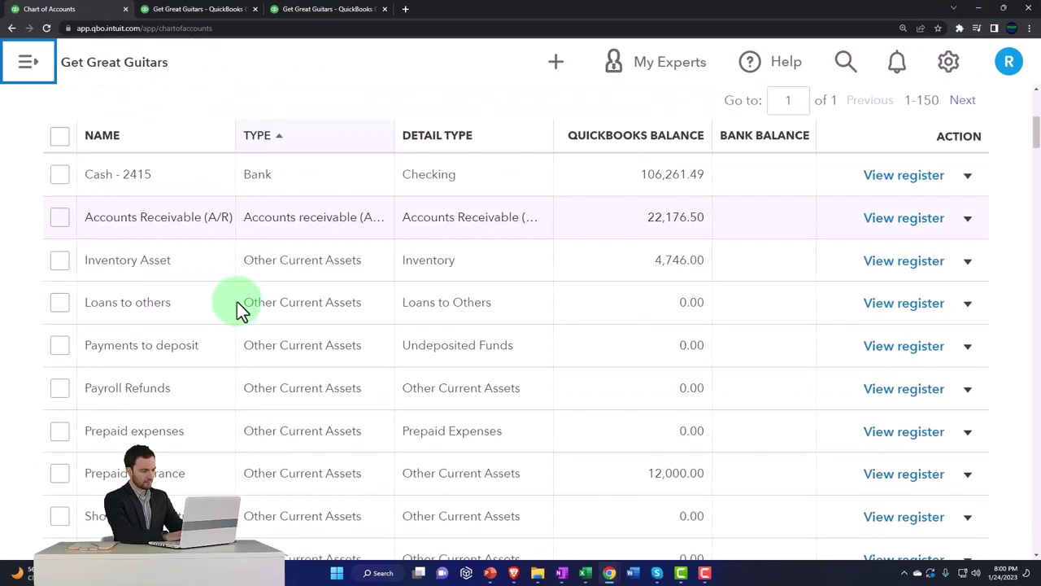
scroll(237, 301, "down", 10)
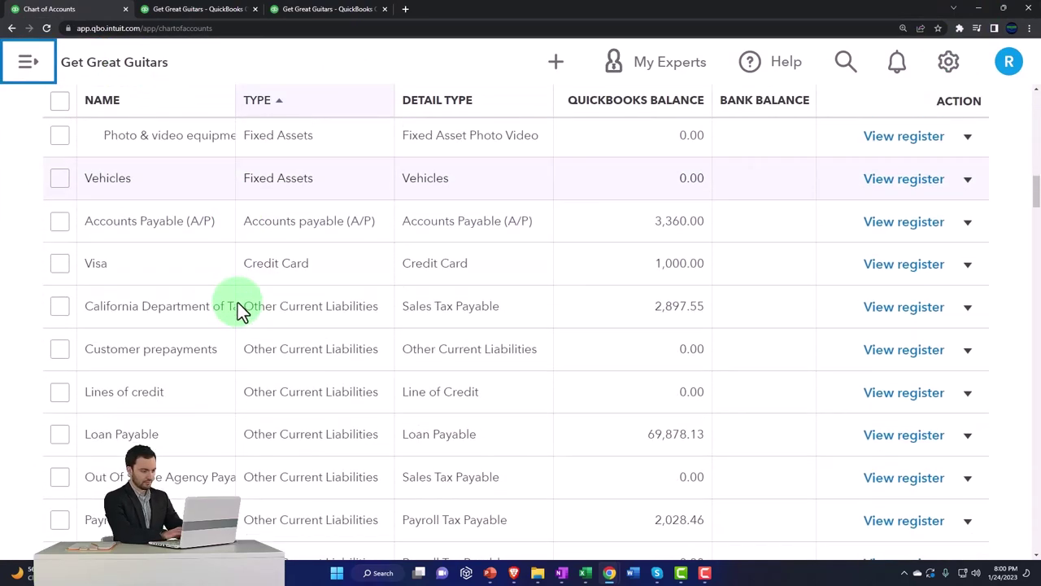
scroll(240, 307, "down", 3)
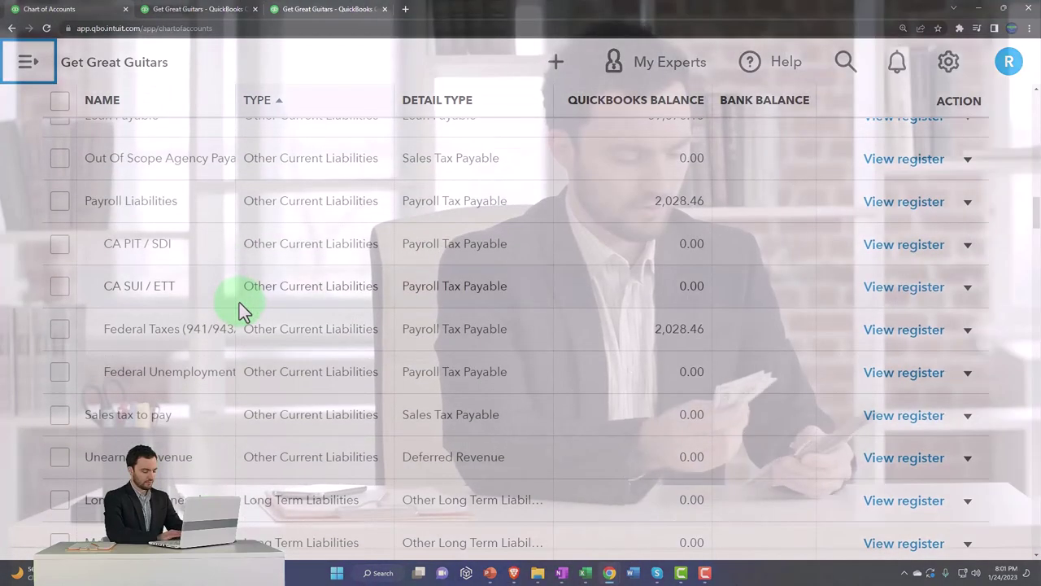
scroll(239, 303, "down", 1)
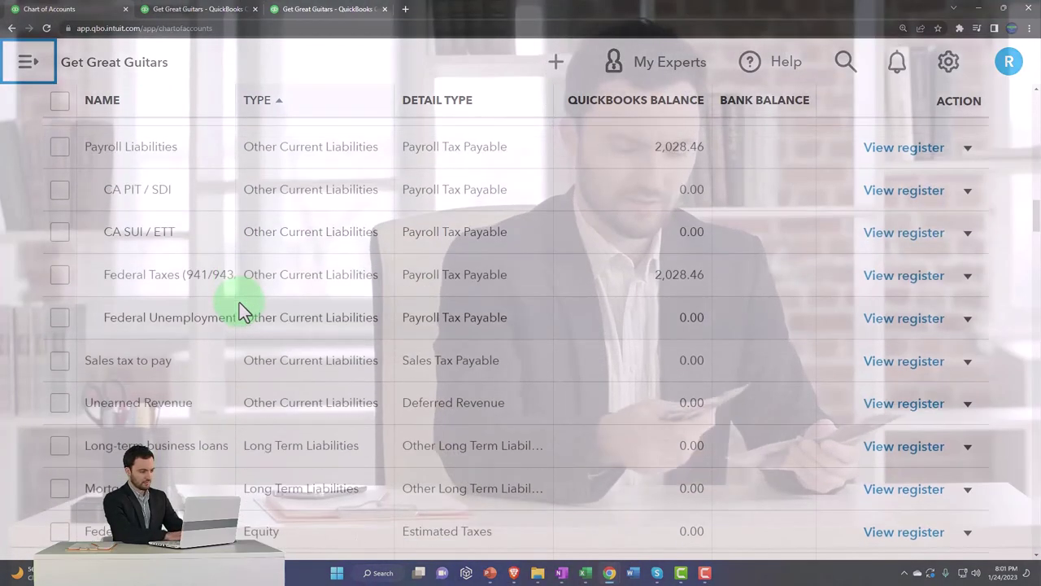
scroll(240, 302, "up", 2)
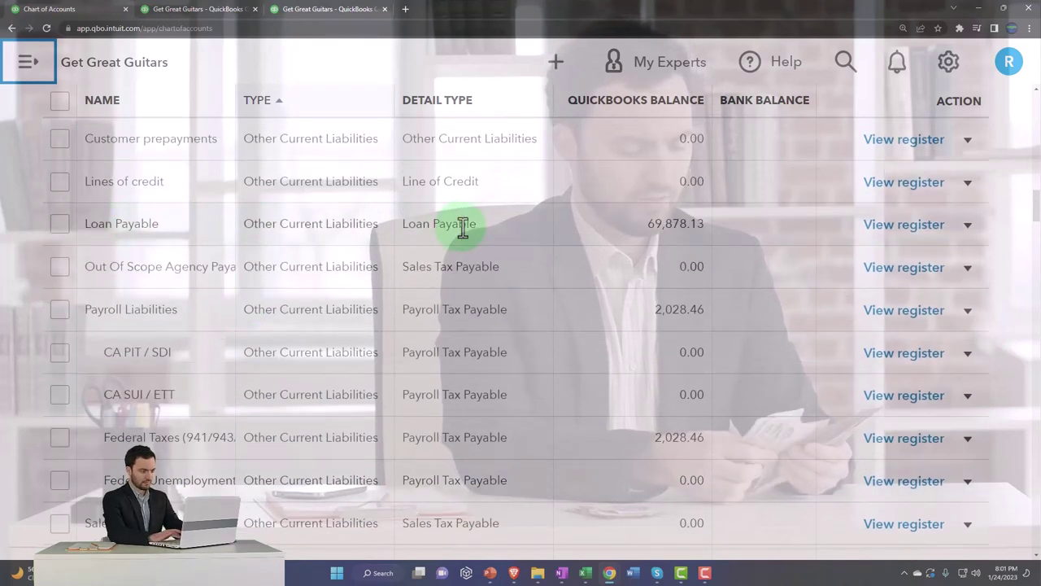
left_click(541, 231)
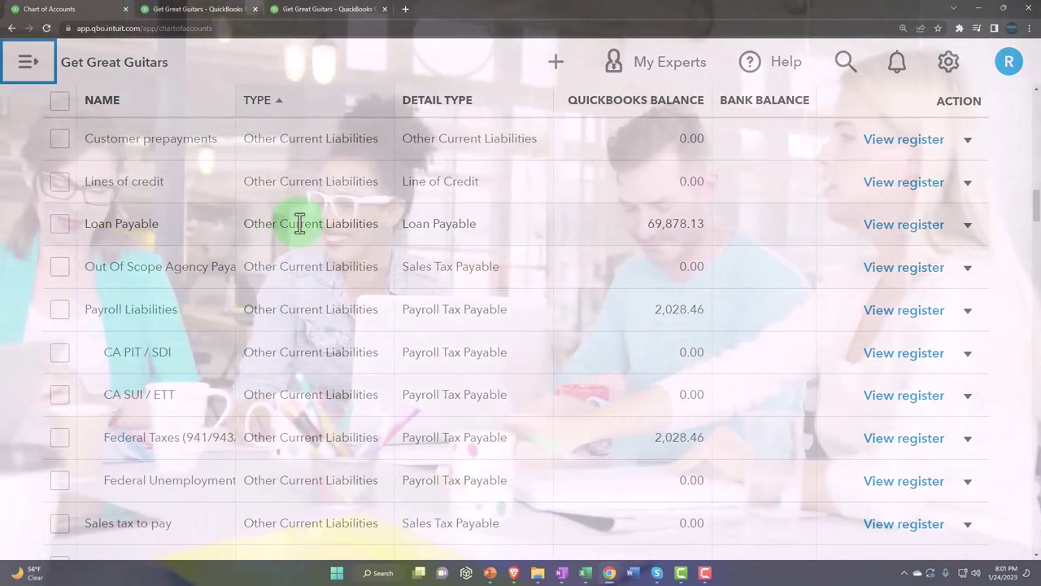
Edit Loan Payable, keep tax form section Loan Payable, and save it as 'B of A Loan 5574'
left_click(968, 227)
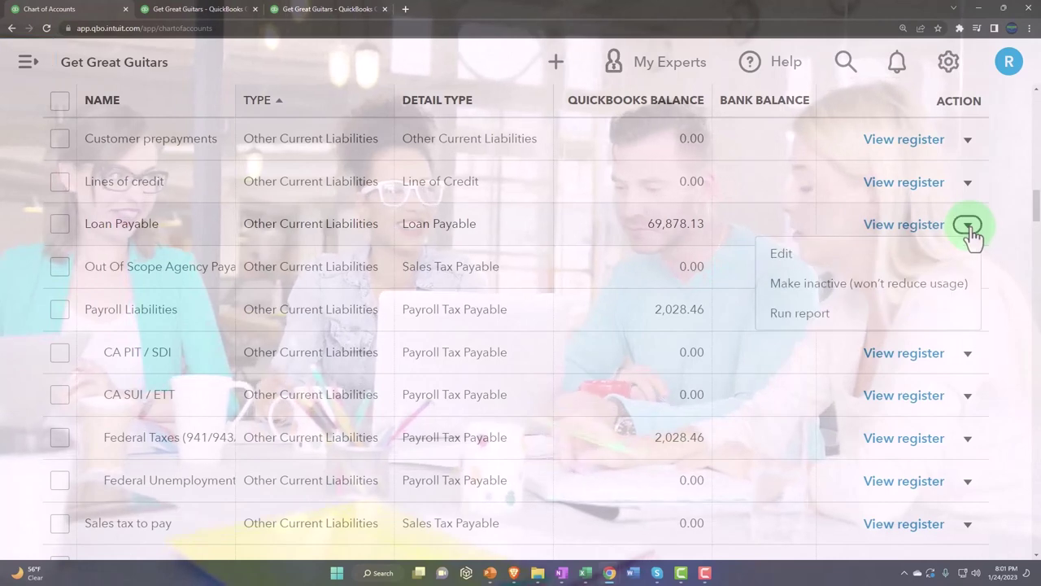
left_click(854, 257)
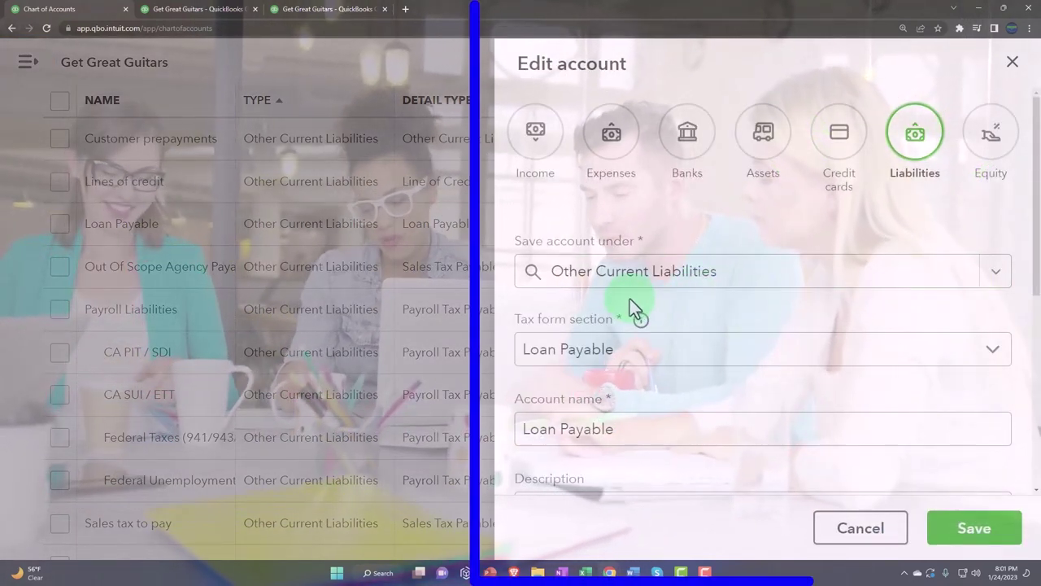
scroll(630, 298, "down", 1)
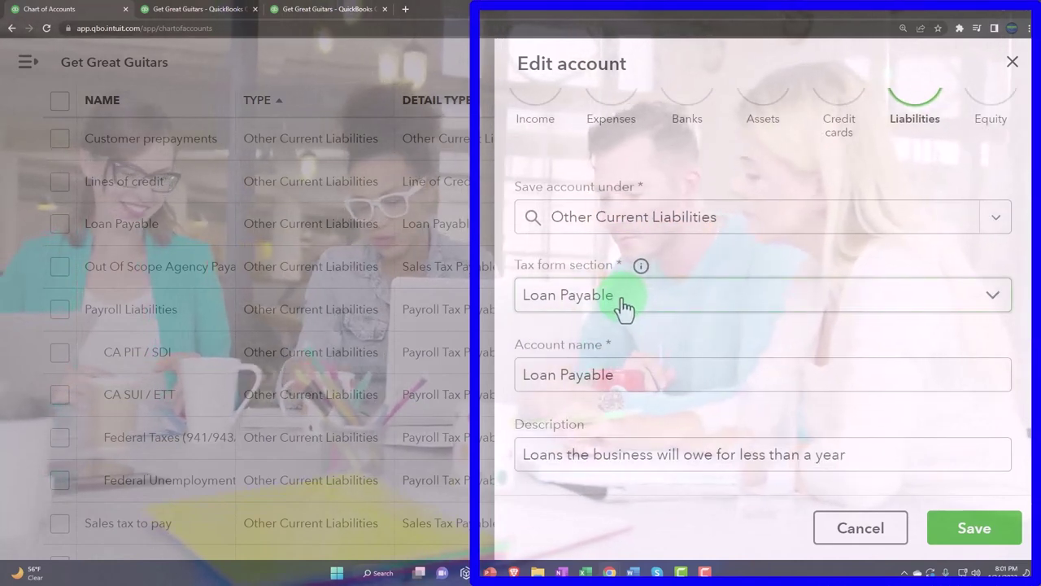
left_click(624, 305)
left_click(623, 307)
scroll(621, 335, "down", 1)
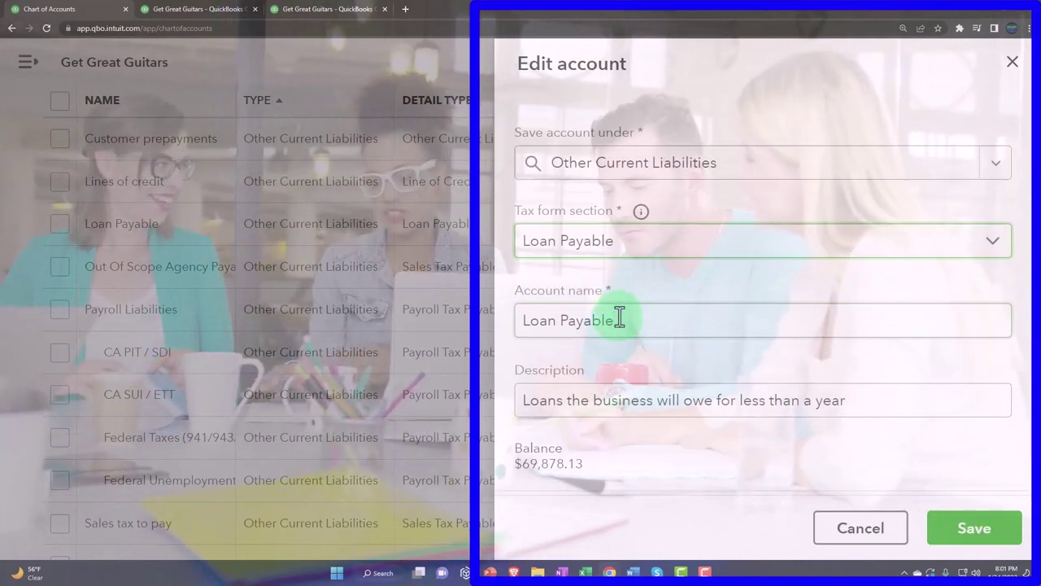
left_click(619, 318)
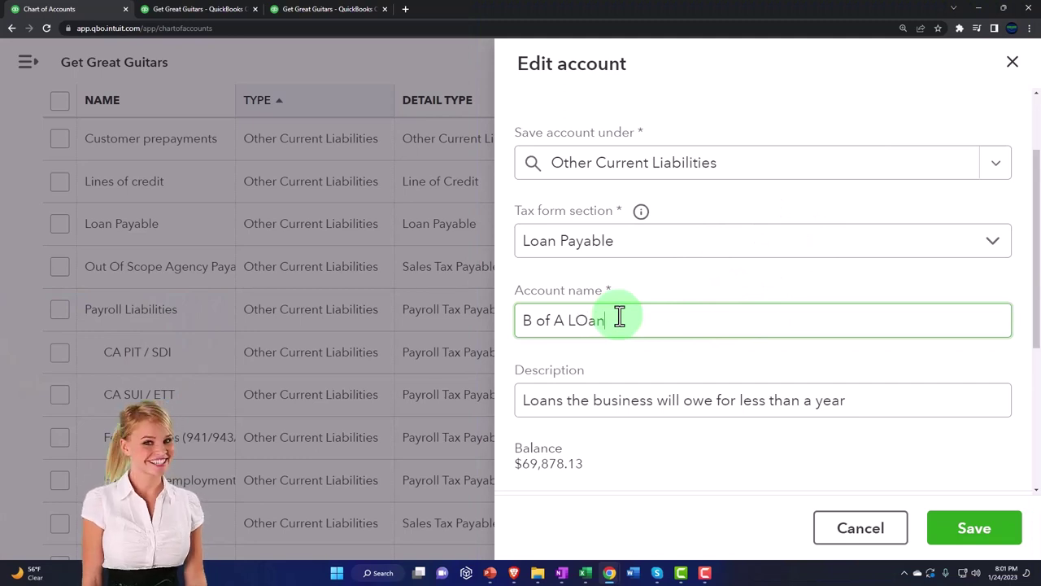
type("Lon")
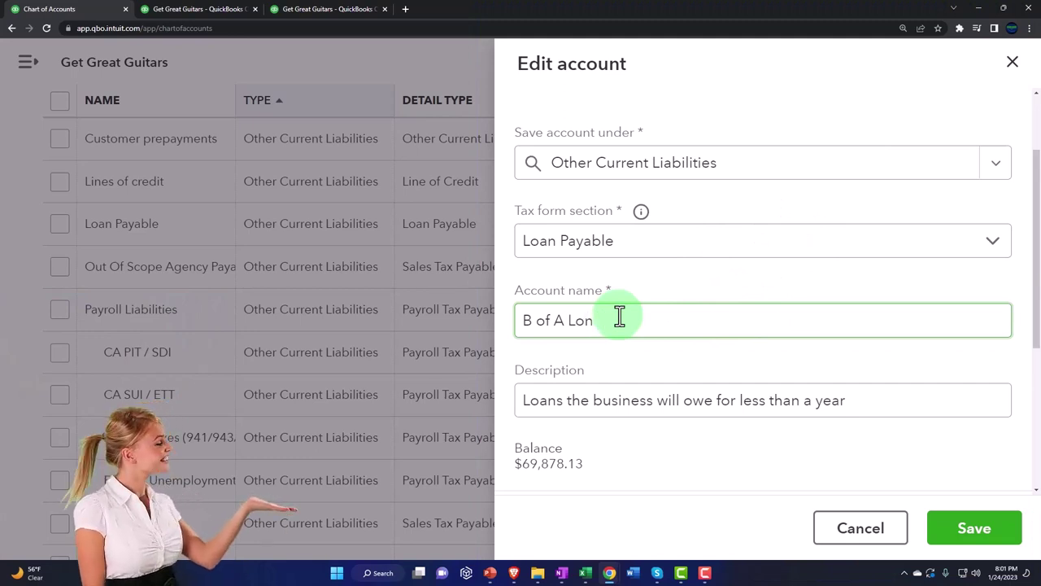
type("o")
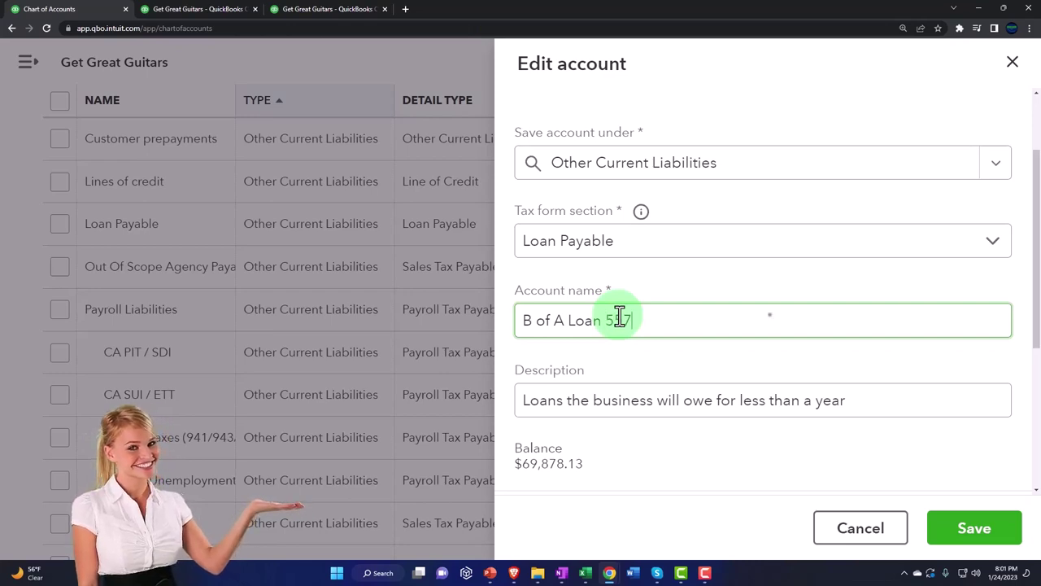
type("4")
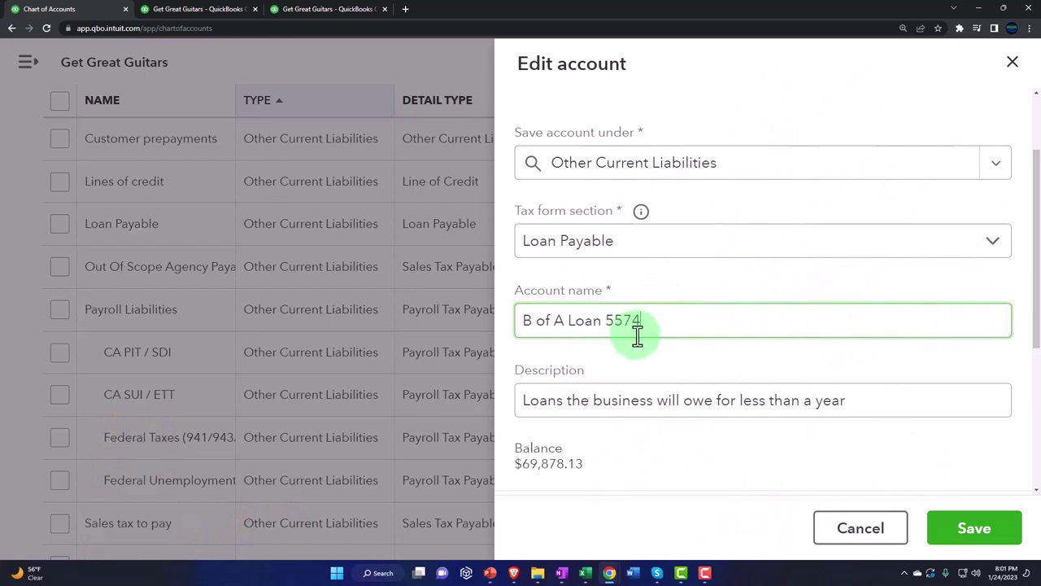
left_click(970, 531)
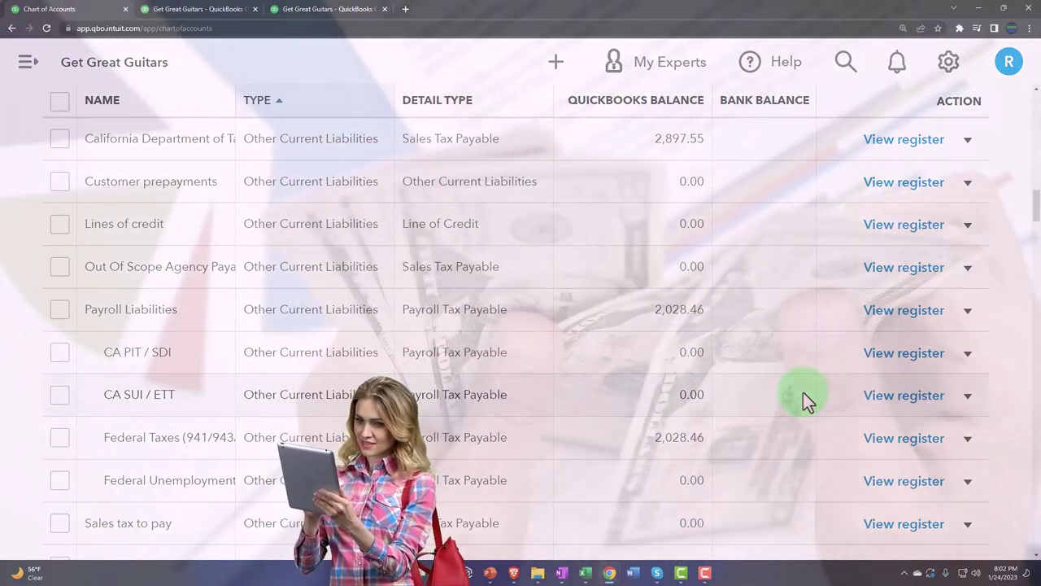
Start a new liability account under Other Current Liabilities with tax form section Loan Payable
scroll(803, 392, "up", 20)
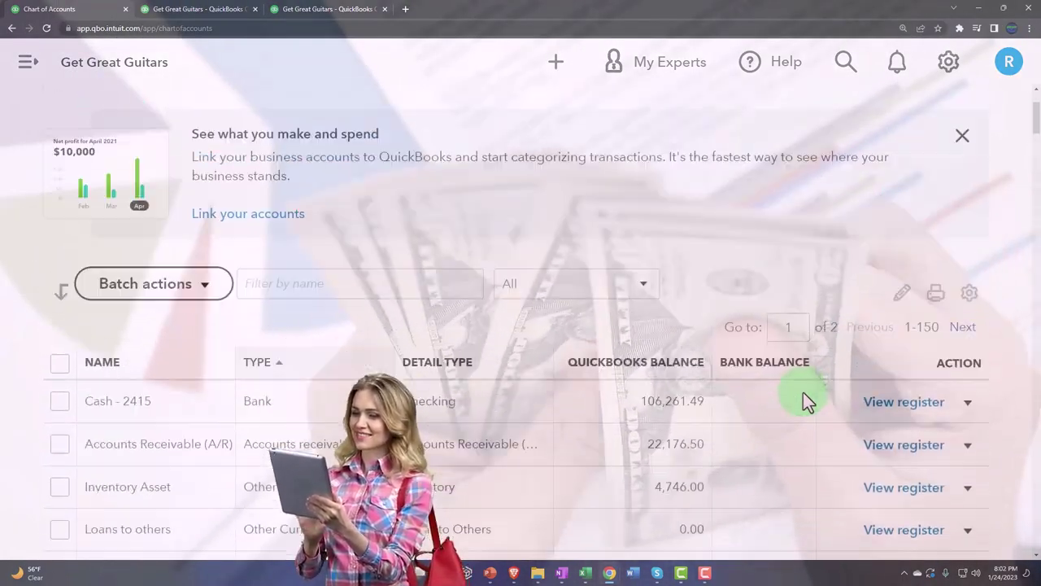
scroll(838, 349, "up", 2)
left_click(938, 130)
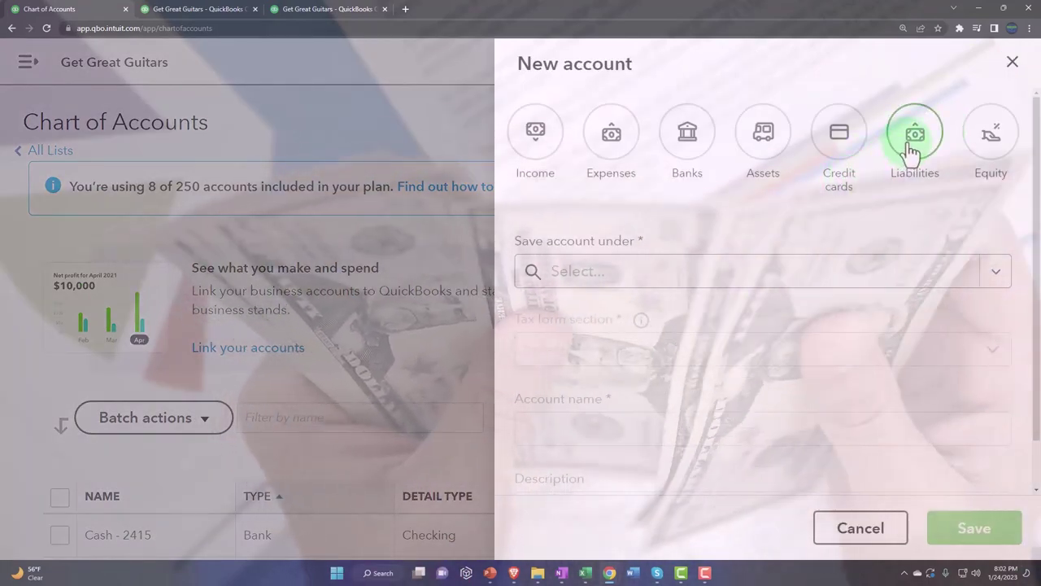
left_click(911, 150)
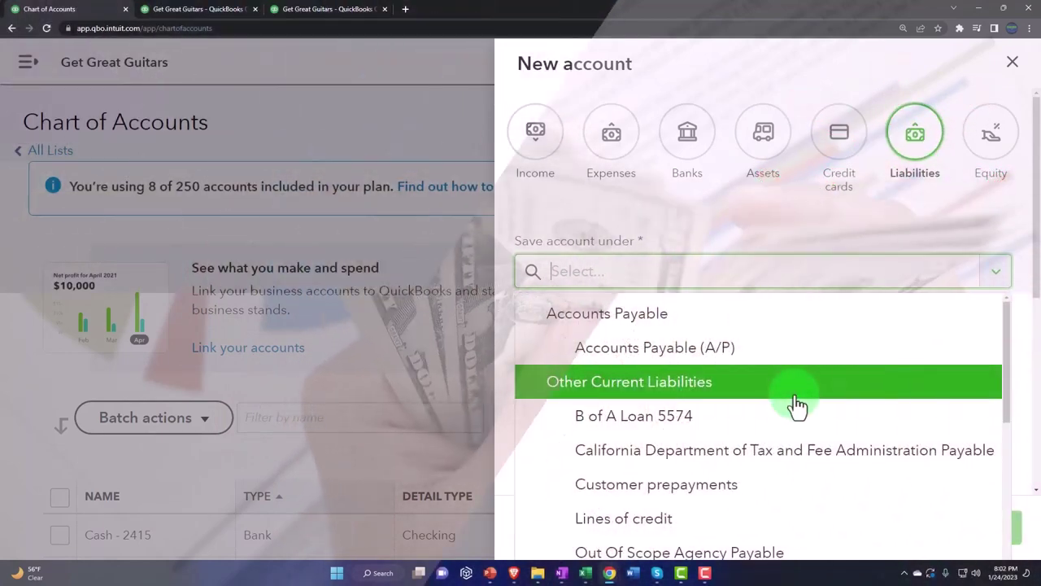
left_click(797, 395)
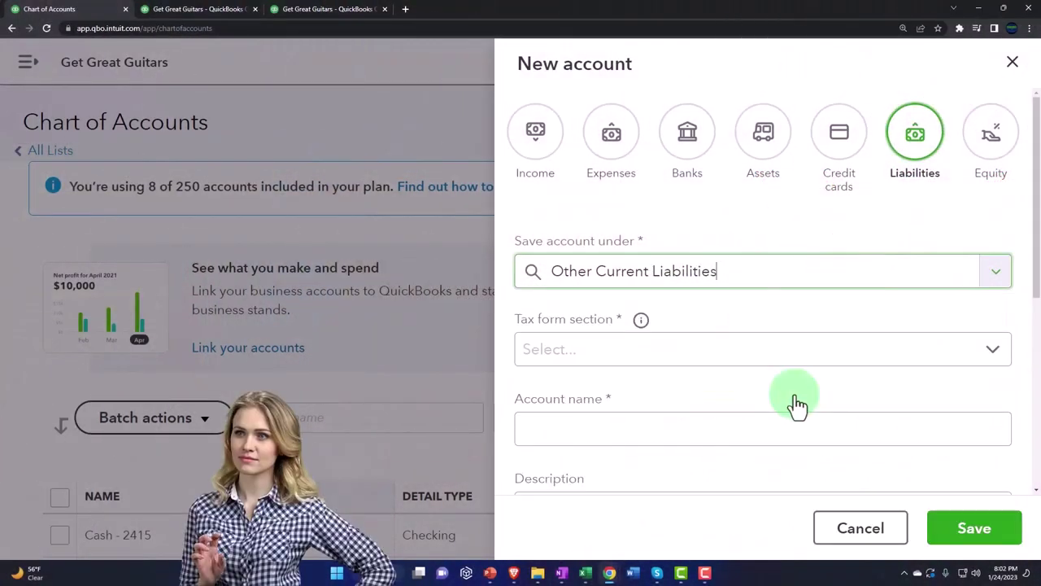
scroll(797, 400, "down", 1)
left_click(563, 303)
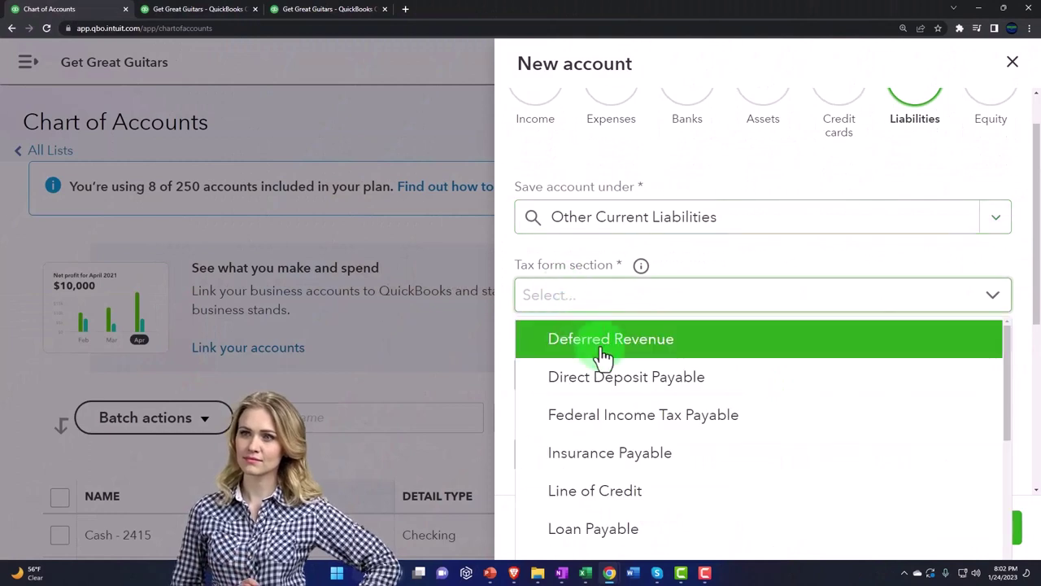
scroll(602, 356, "down", 1)
left_click(674, 480)
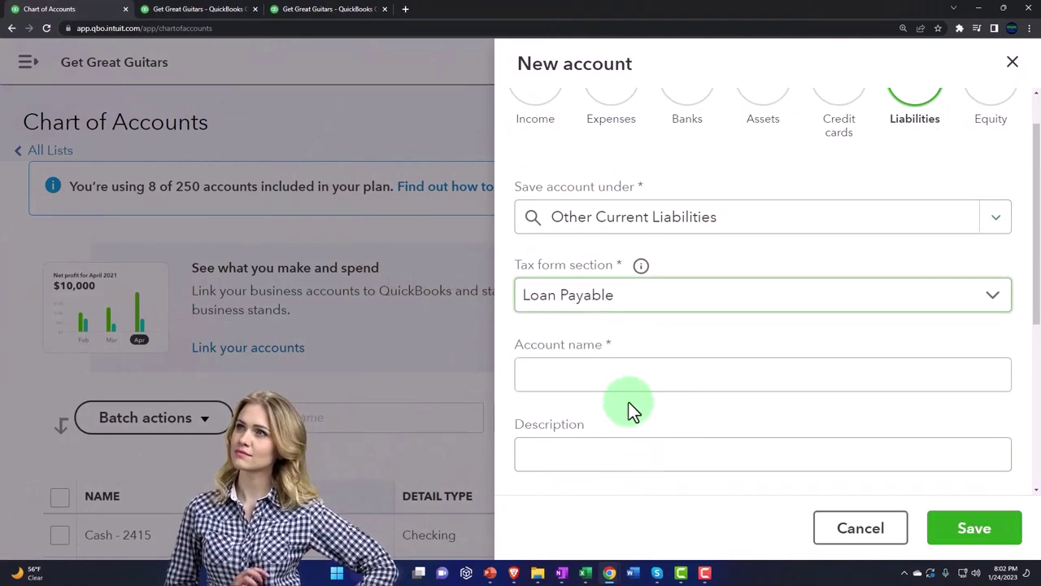
Name the new account 'Loan Payable' and save it
left_click(608, 383)
type("Loan ")
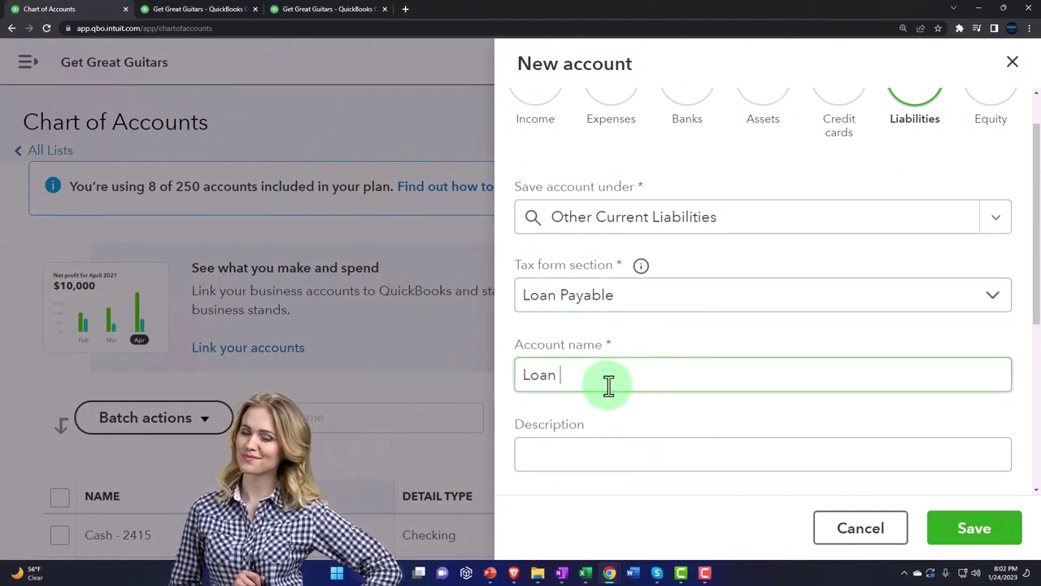
type("Payabl")
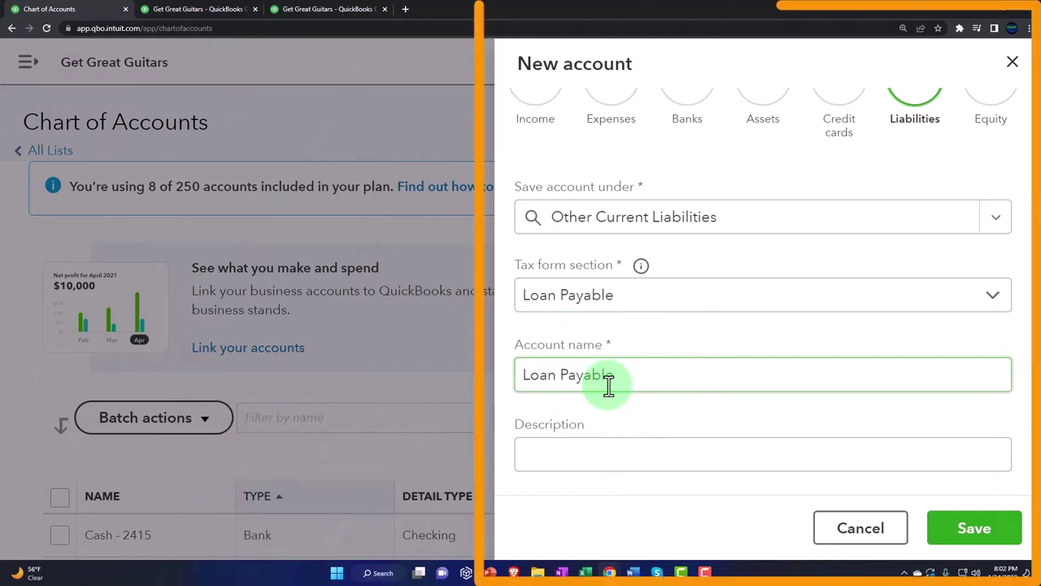
type("e")
scroll(609, 386, "down", 1)
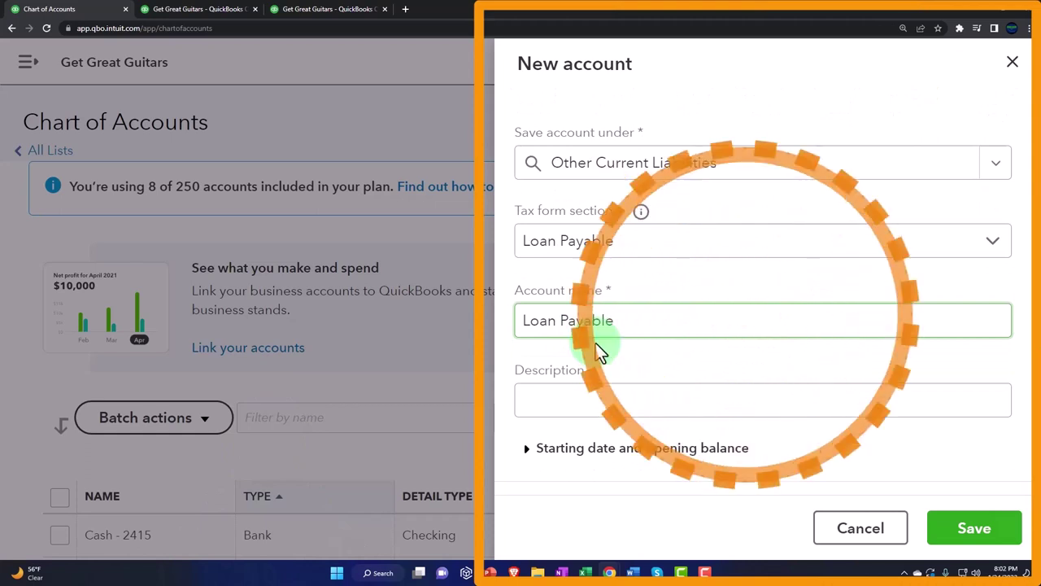
scroll(595, 343, "down", 2)
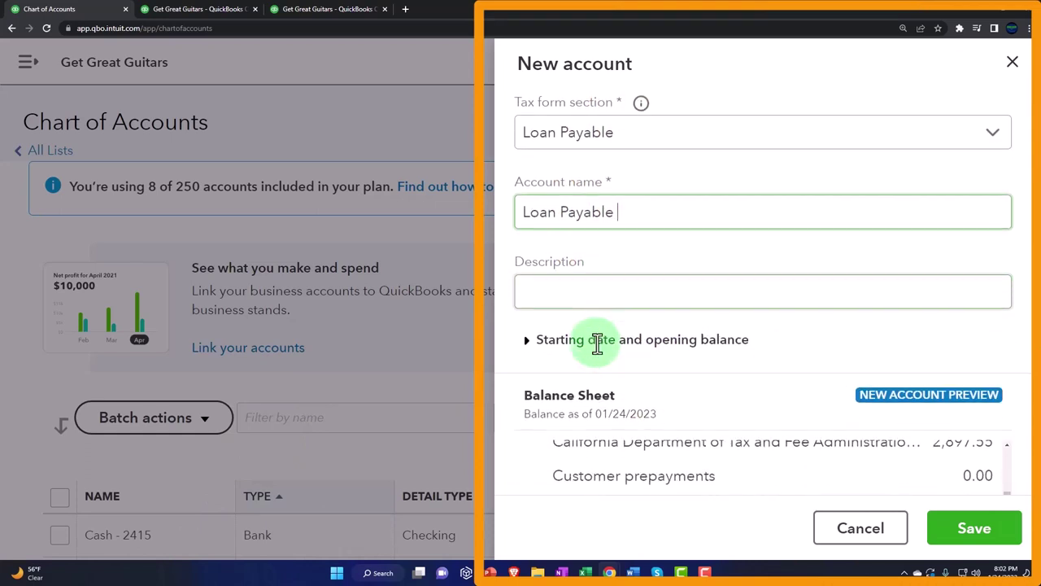
scroll(597, 344, "down", 2)
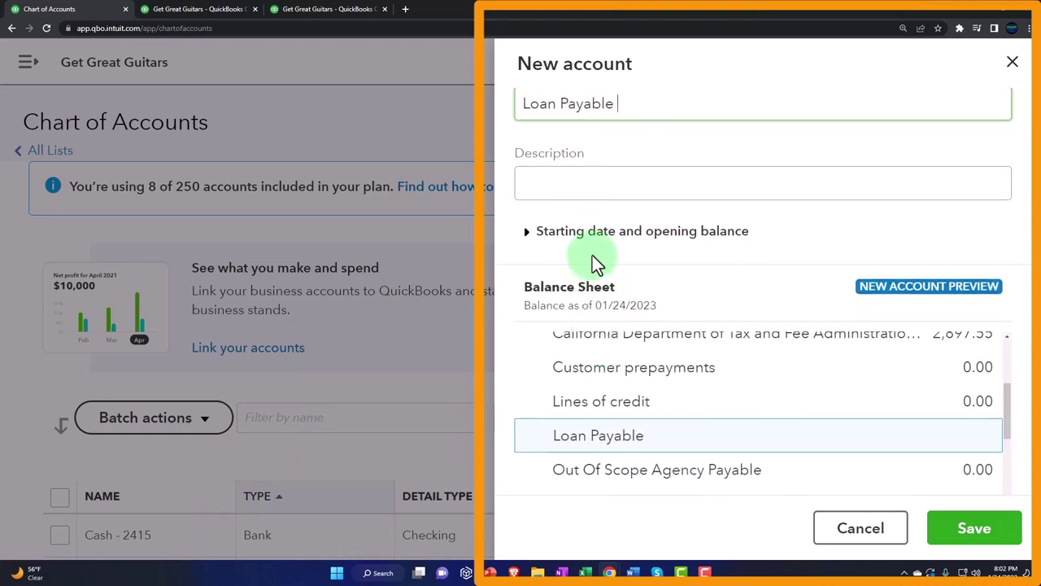
scroll(592, 255, "down", 2)
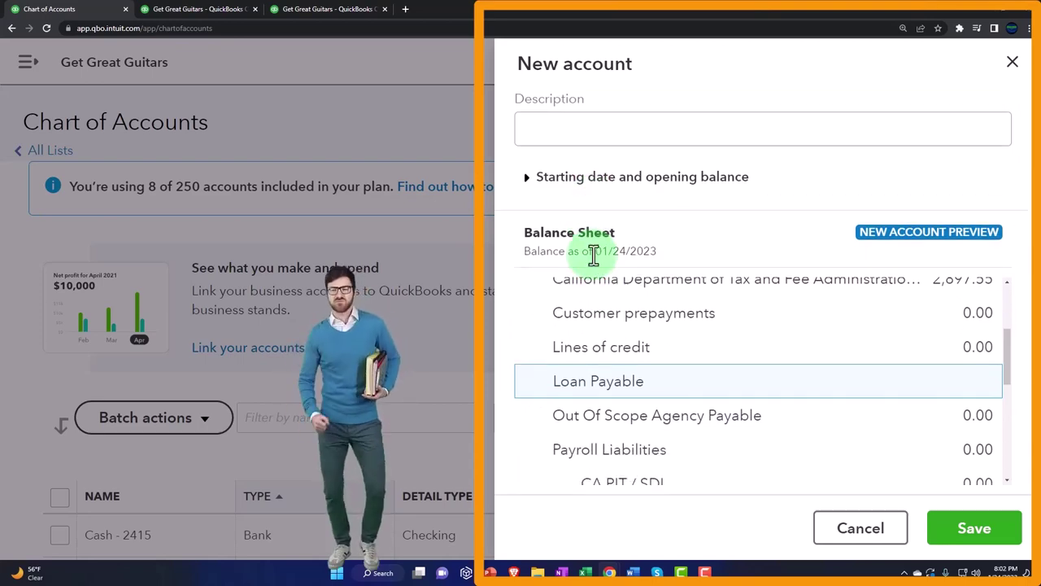
scroll(632, 389, "down", 4)
left_click(981, 525)
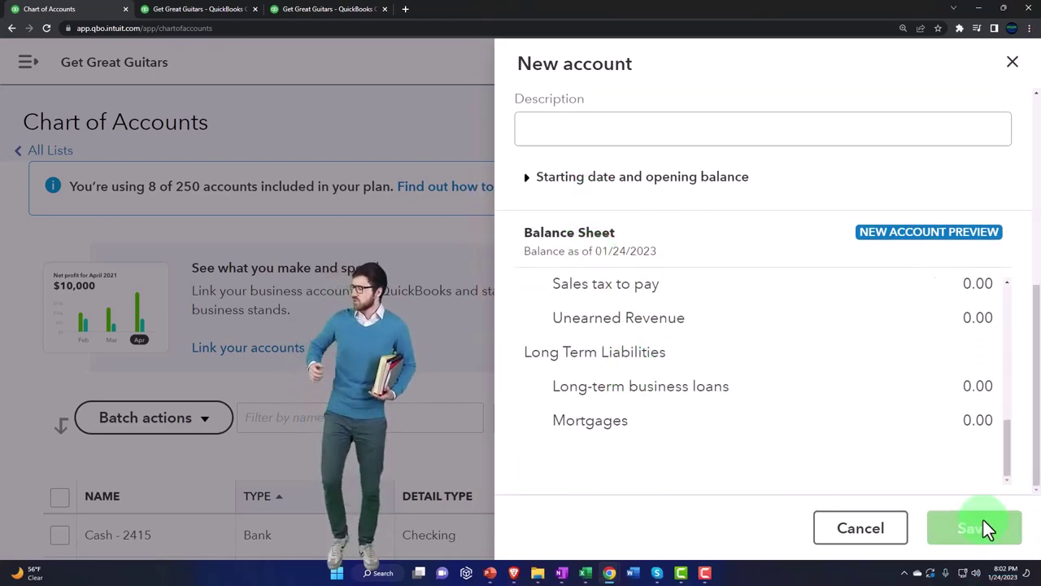
scroll(219, 352, "down", 10)
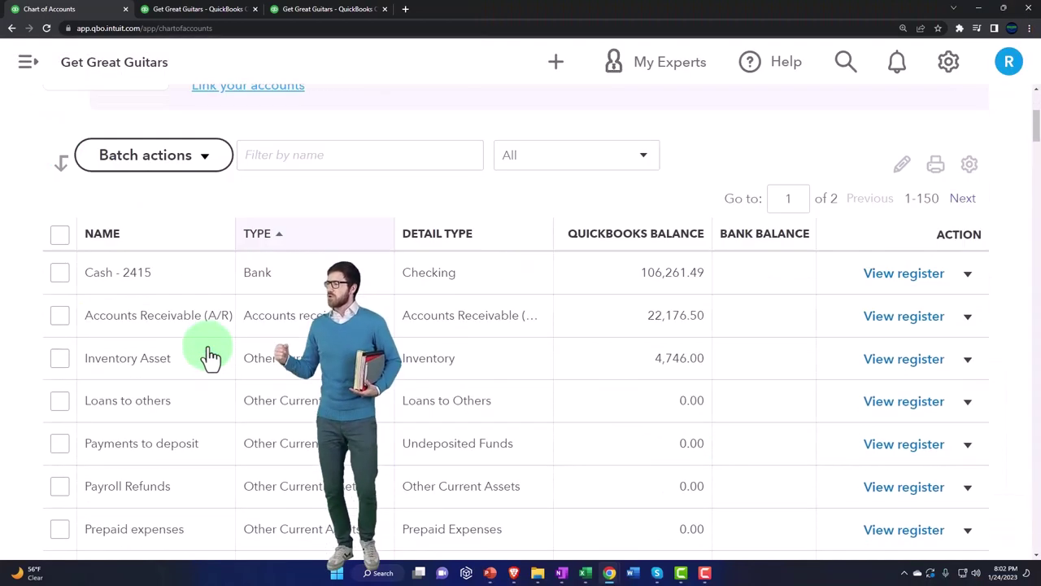
Scroll the Chart of Accounts down to the B of A Loan 5574 row
scroll(210, 355, "down", 7)
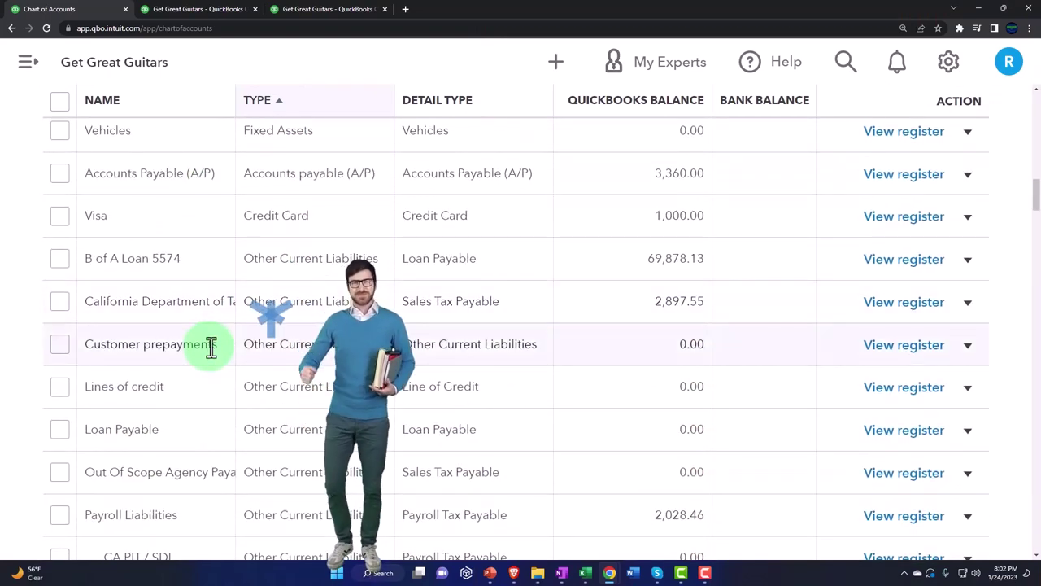
scroll(210, 349, "down", 1)
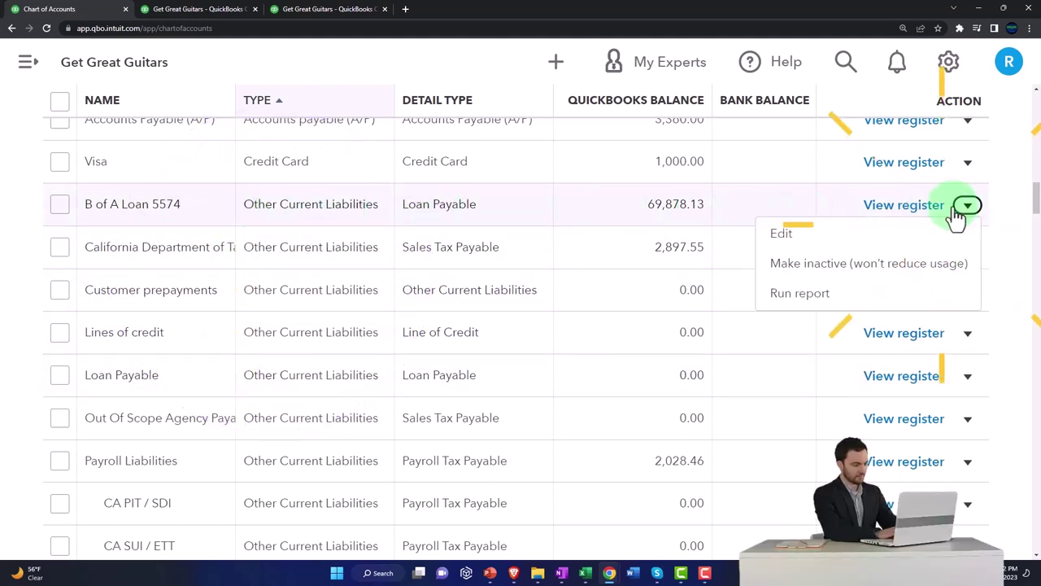
Edit B of A Loan 5574 and set Loan Payable as its parent account
left_click(886, 234)
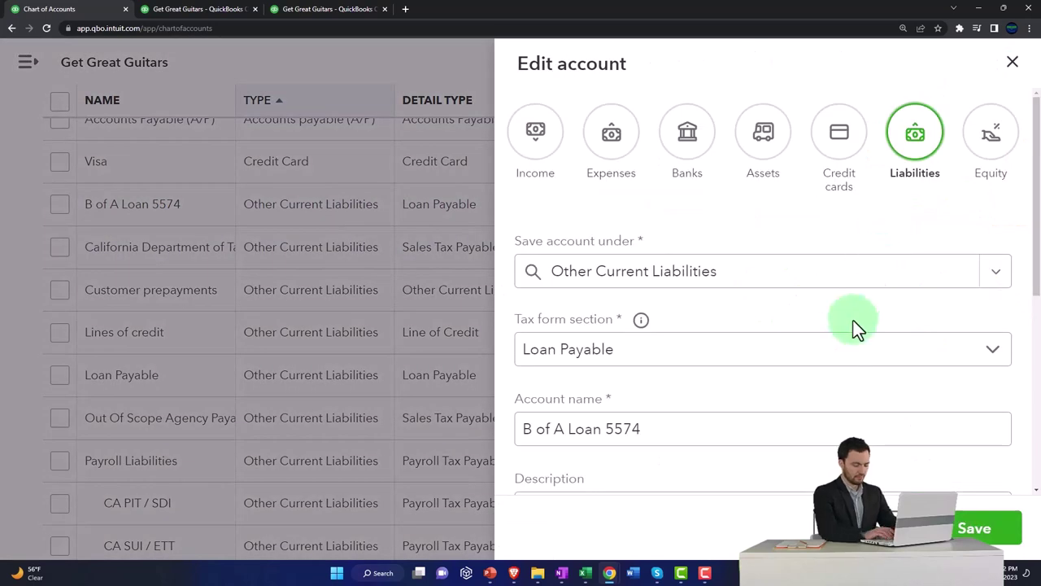
left_click(995, 281)
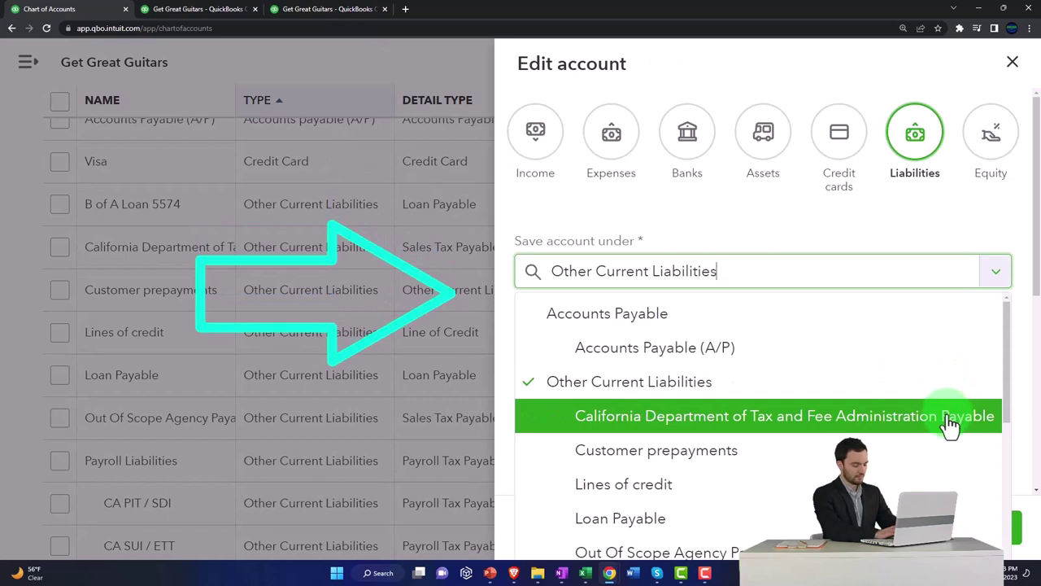
left_click(733, 525)
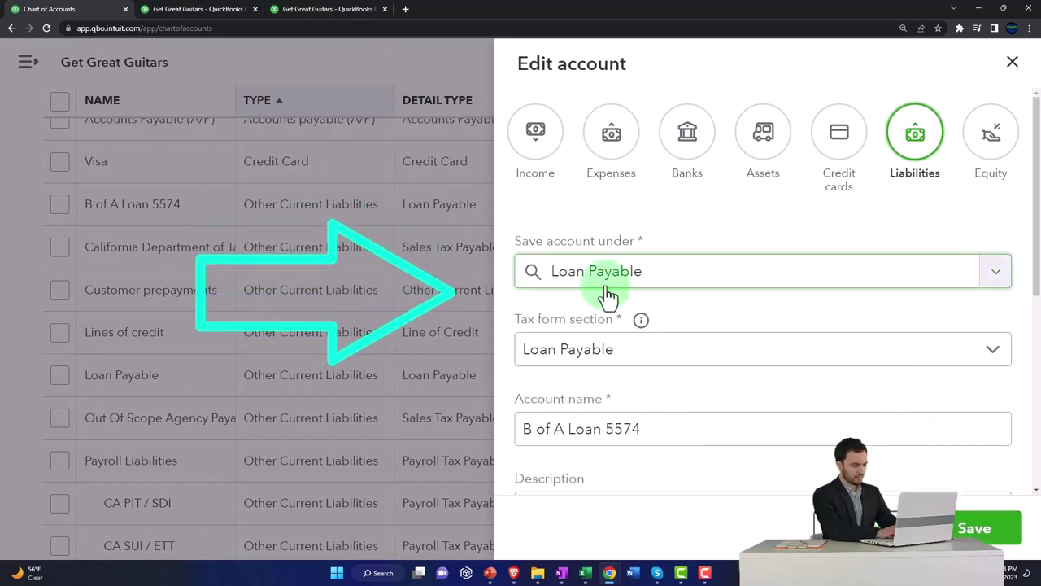
left_click(984, 285)
left_click(985, 285)
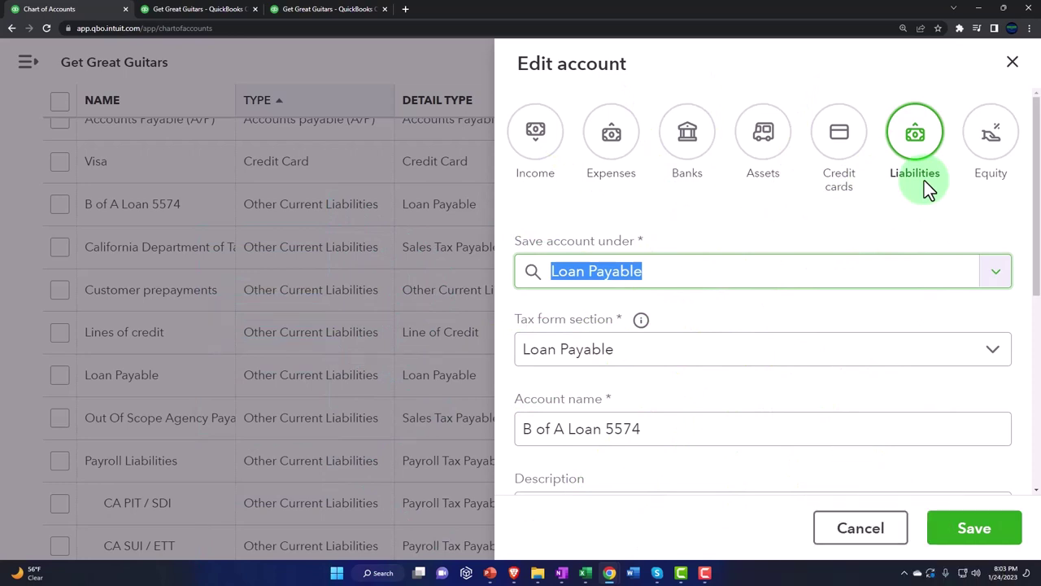
Save the edit and scroll back to the top of the Chart of Accounts
scroll(886, 372, "down", 1)
scroll(891, 380, "down", 3)
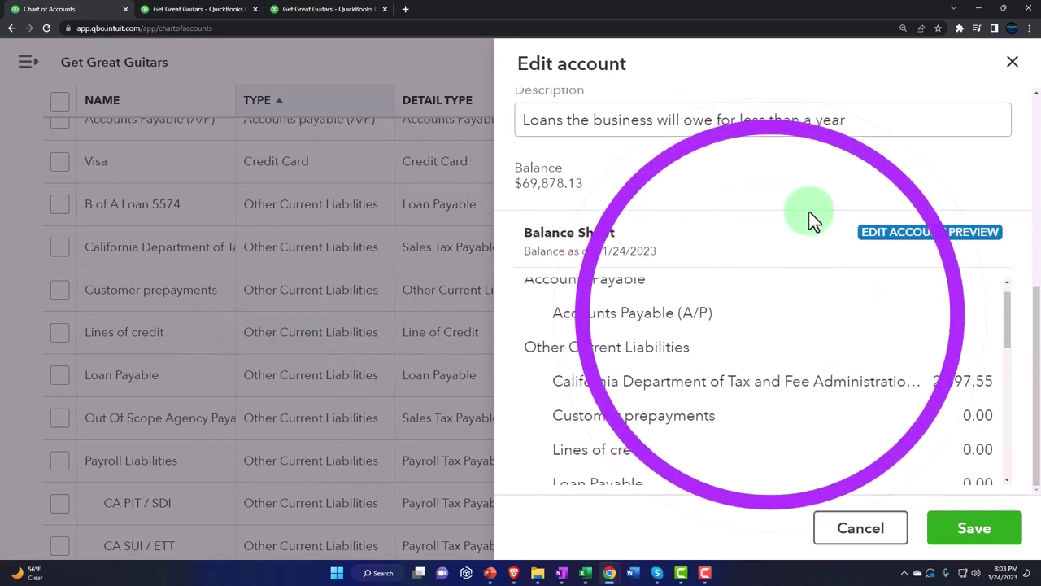
scroll(810, 199, "up", 2)
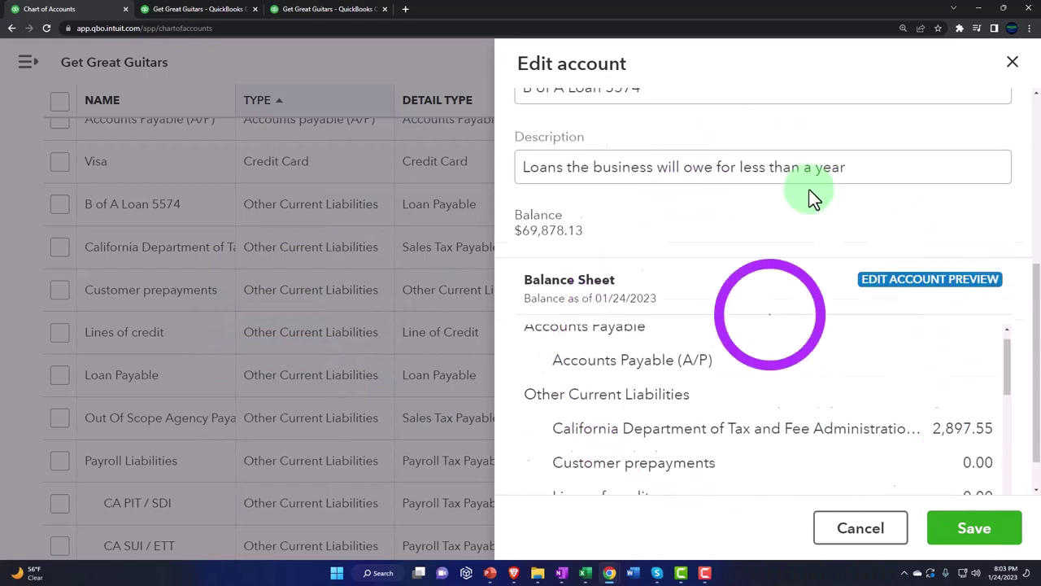
left_click(985, 543)
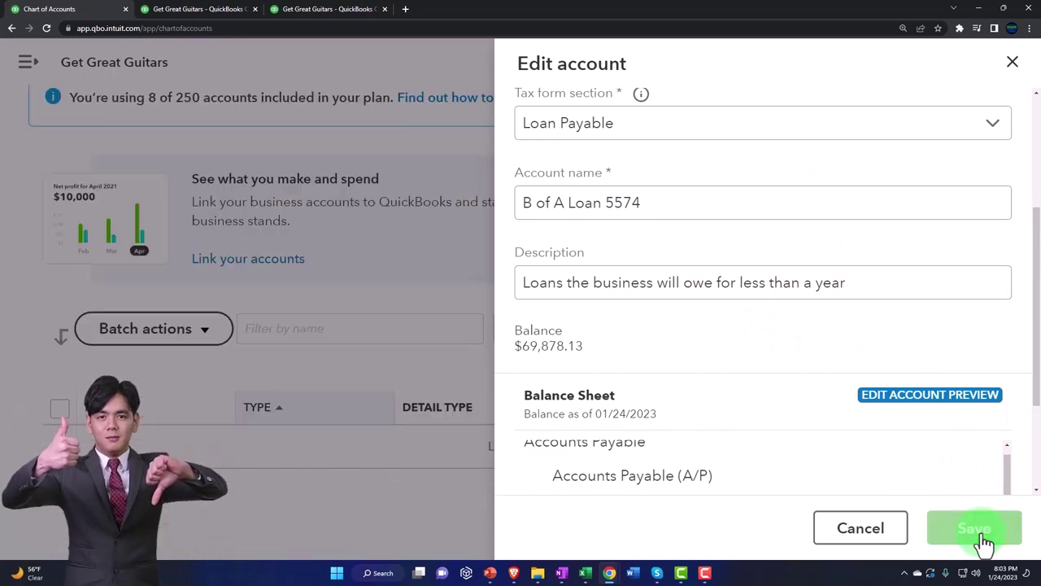
scroll(469, 395, "down", 5)
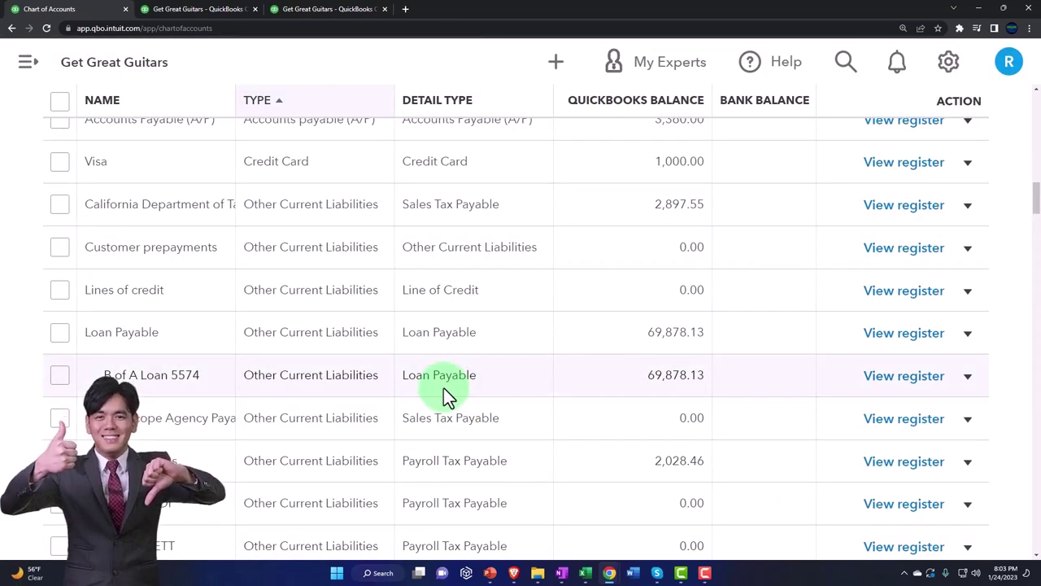
scroll(443, 387, "up", 12)
scroll(444, 387, "up", 5)
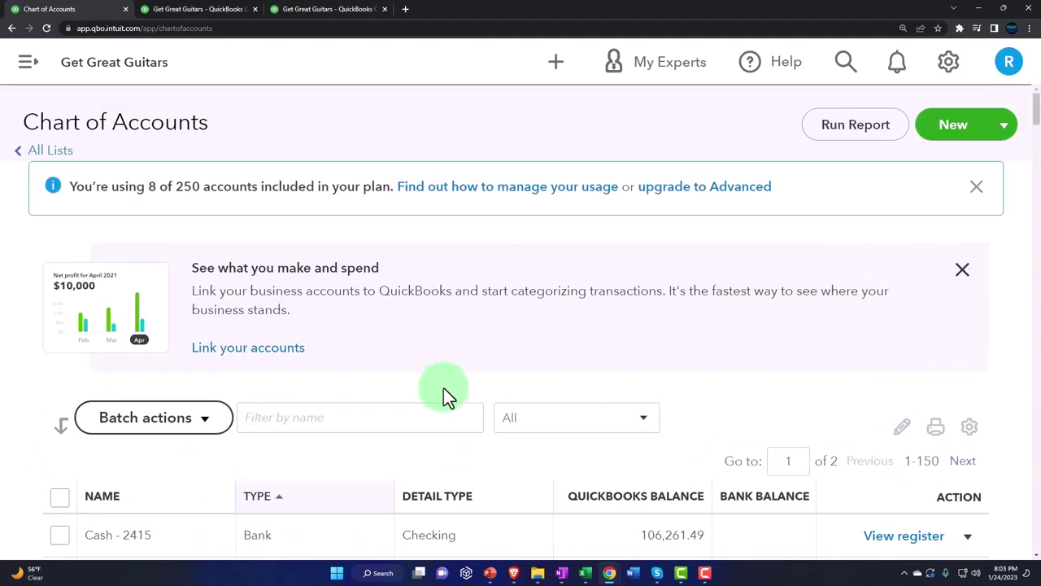
Start a new liability account saved under Loan Payable as parent
left_click(951, 130)
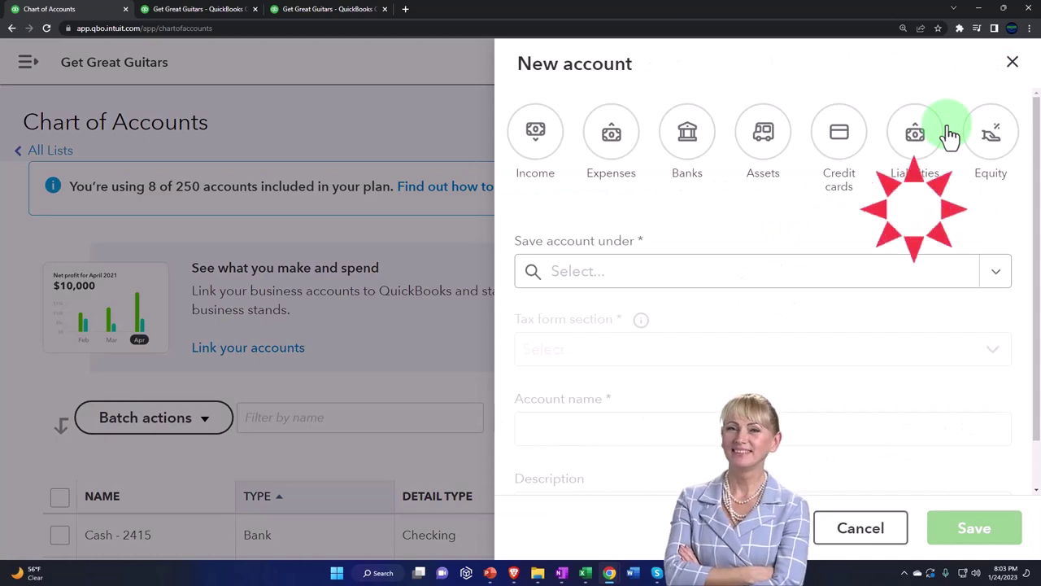
left_click(1012, 63)
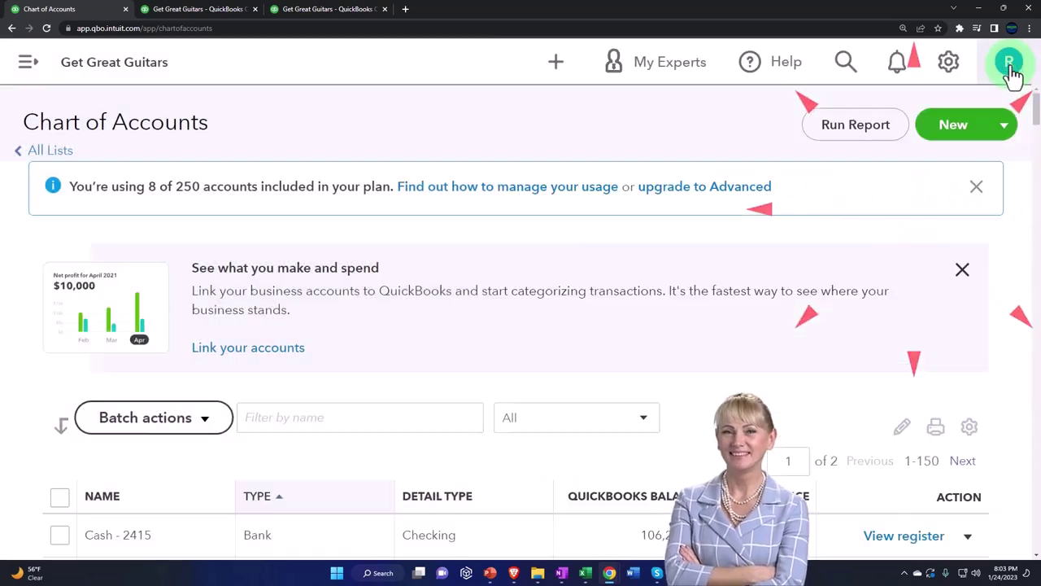
left_click(967, 132)
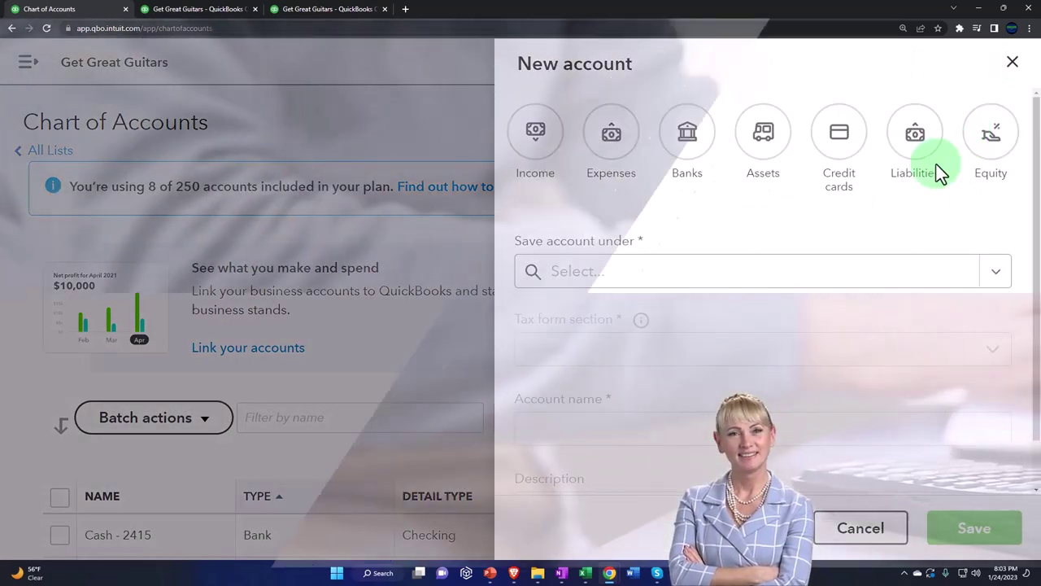
left_click(619, 273)
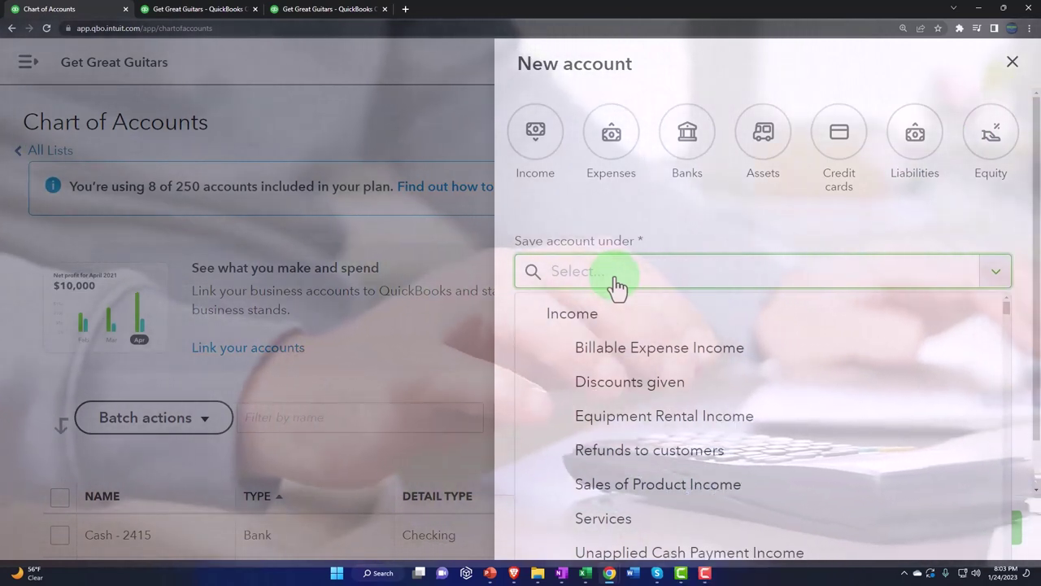
left_click(680, 267)
left_click(923, 135)
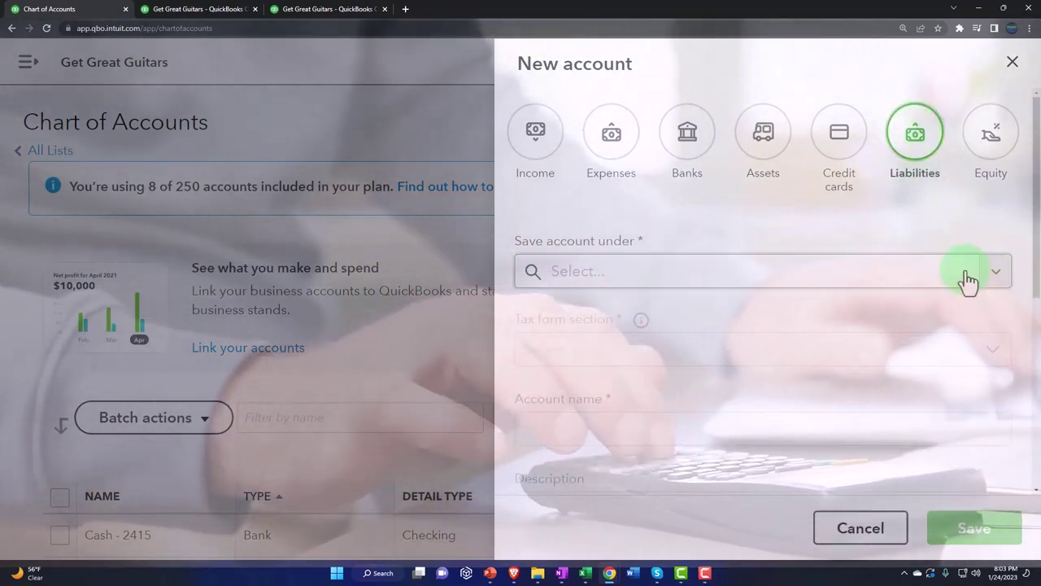
left_click(996, 277)
scroll(898, 407, "down", 2)
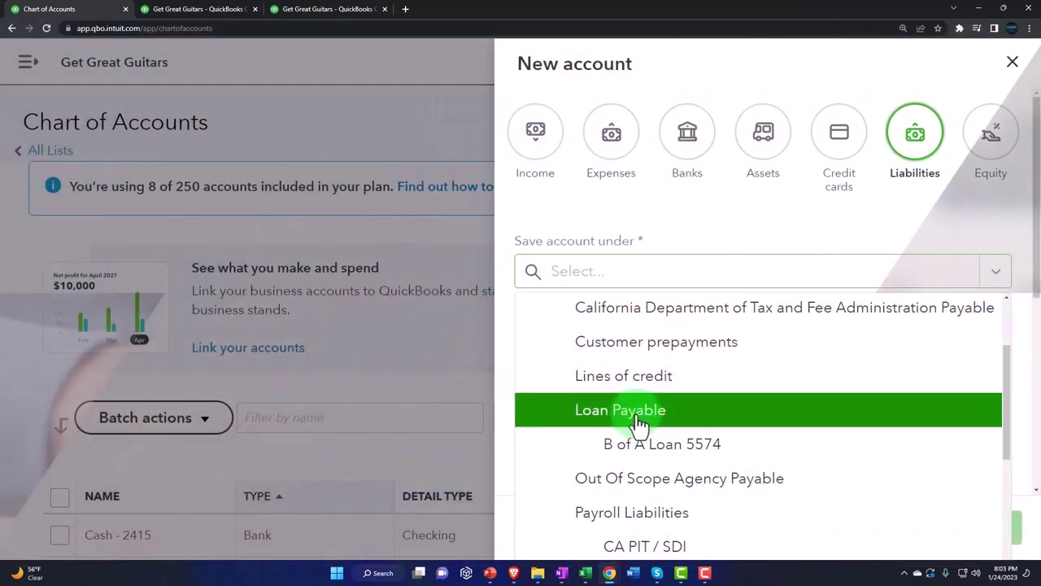
left_click(639, 417)
Name the new account 'B of A Loan 2791' and save it
scroll(639, 423, "down", 2)
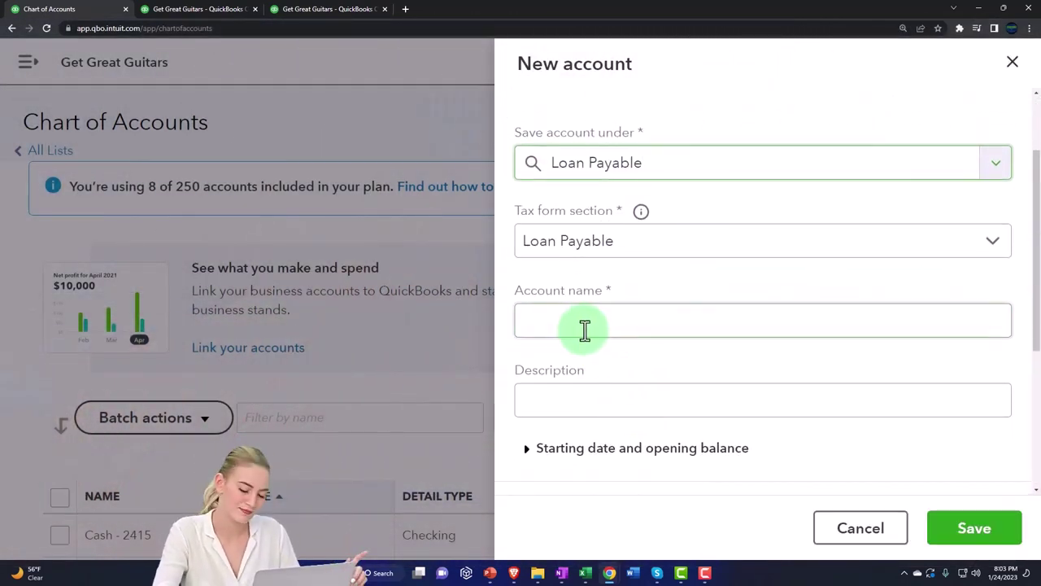
left_click(584, 325)
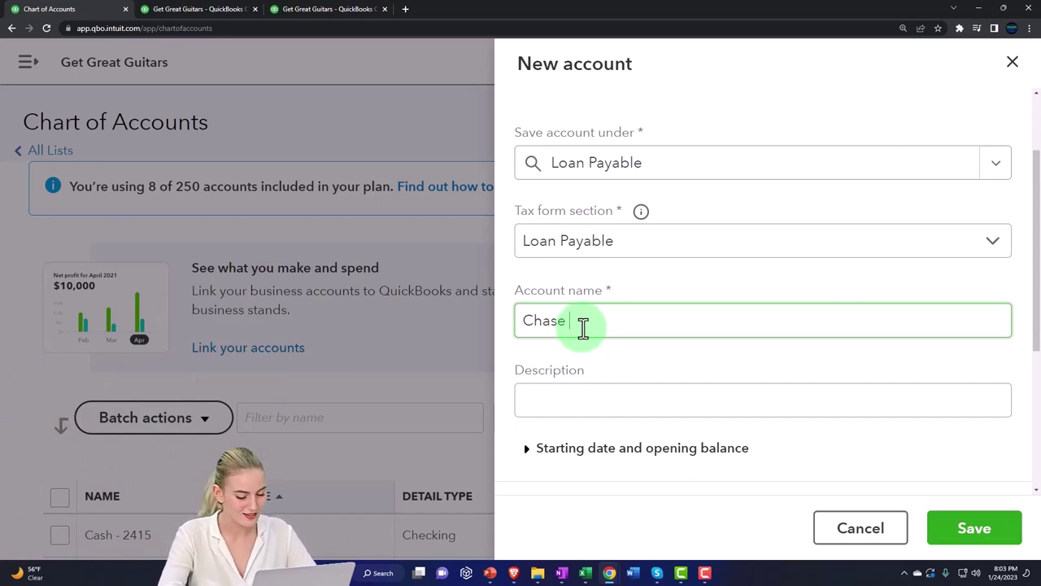
type("Chase")
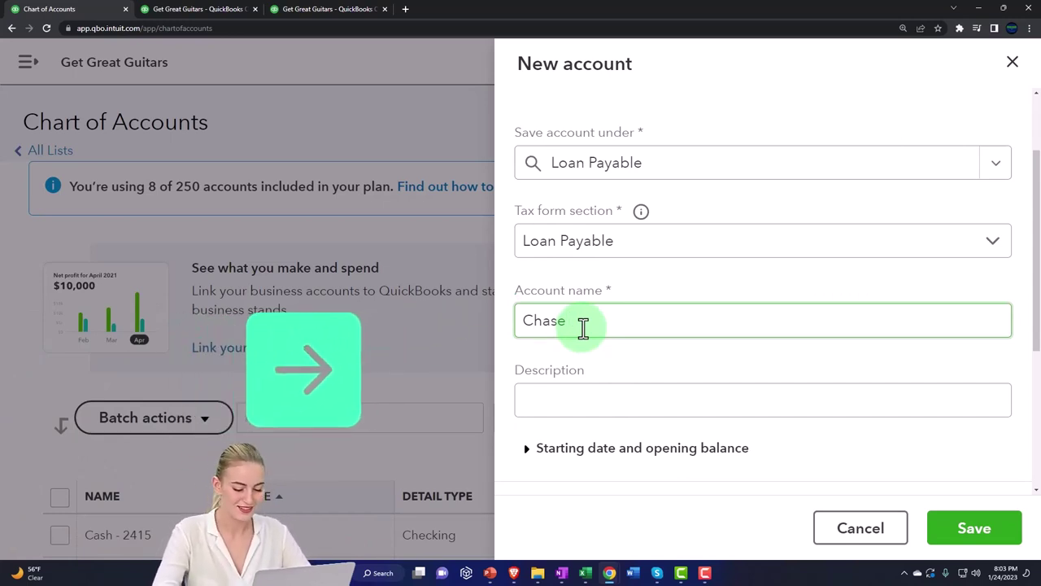
type(" Loan")
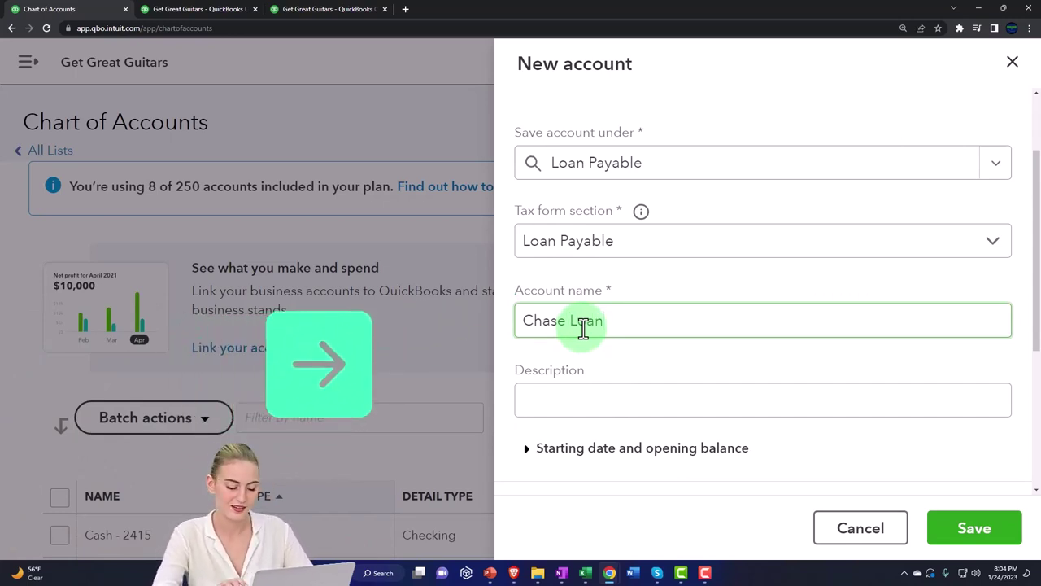
key("BackSpace")
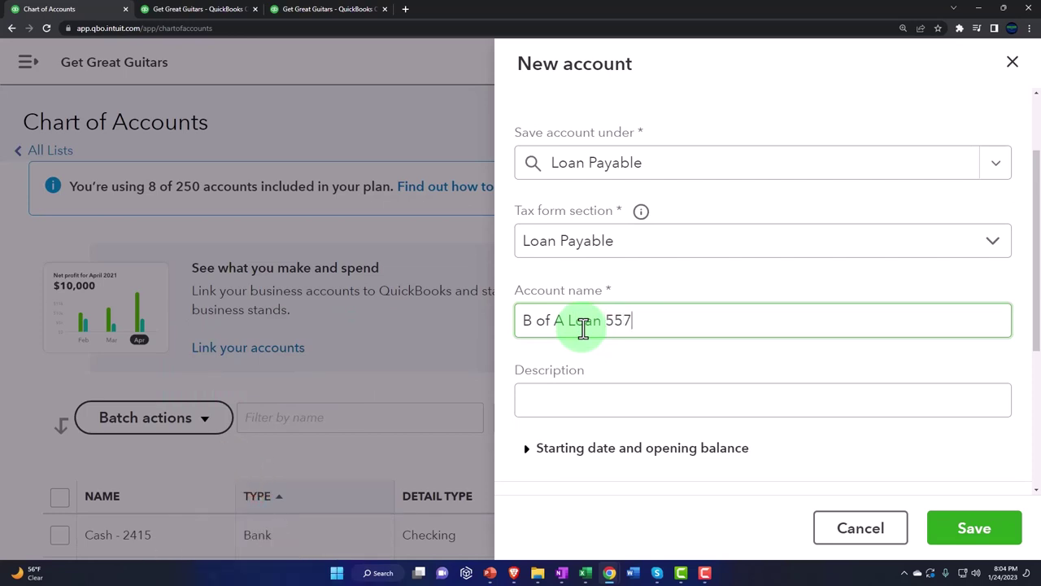
key("BackSpace")
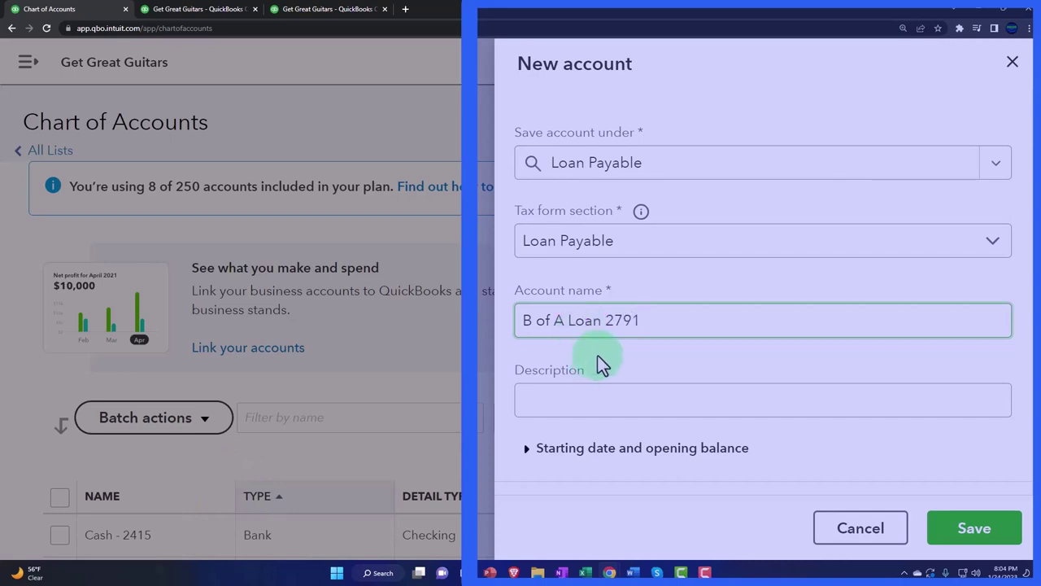
scroll(598, 355, "down", 1)
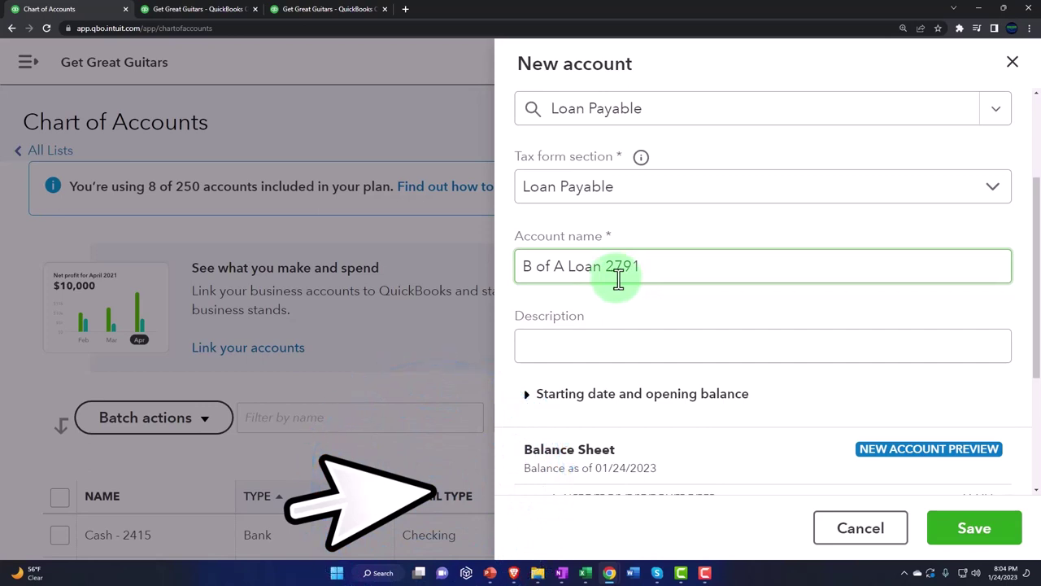
left_click(974, 533)
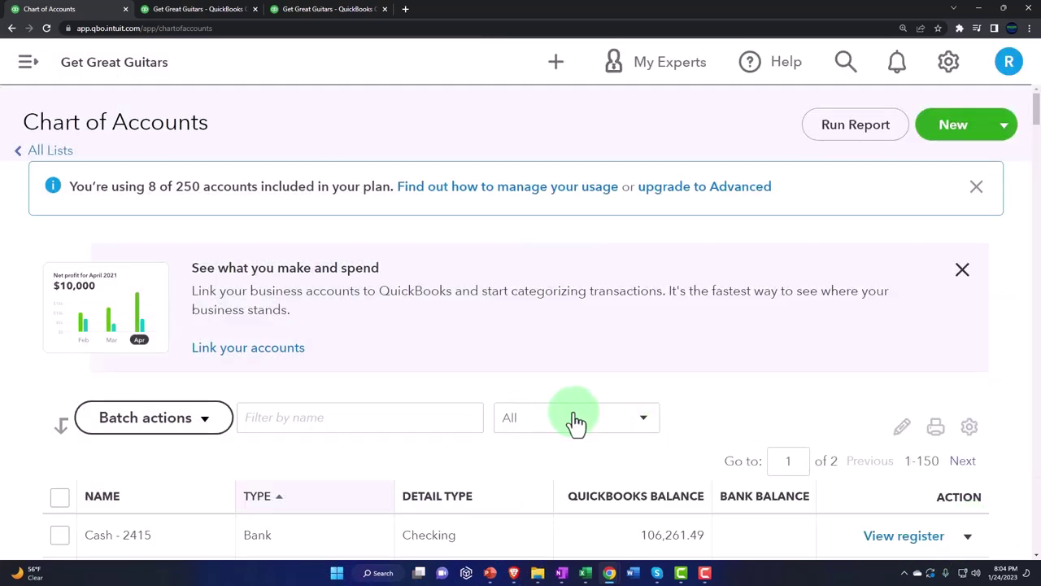
Edit the B of A Loan 5574 sub-account and save it renamed to 'Chase Loan 5574'
scroll(284, 384, "down", 3)
scroll(55, 422, "down", 15)
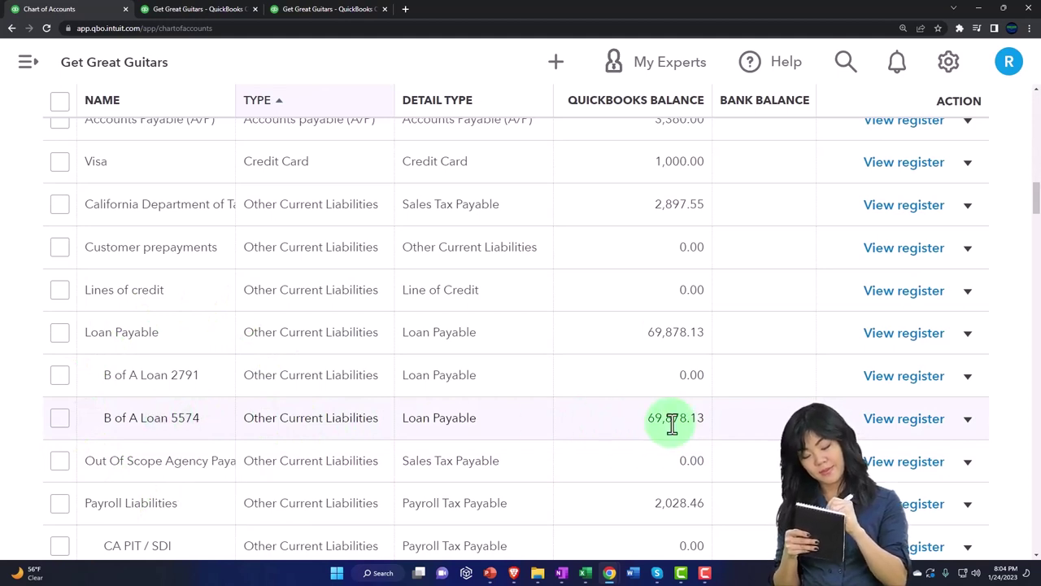
left_click(968, 420)
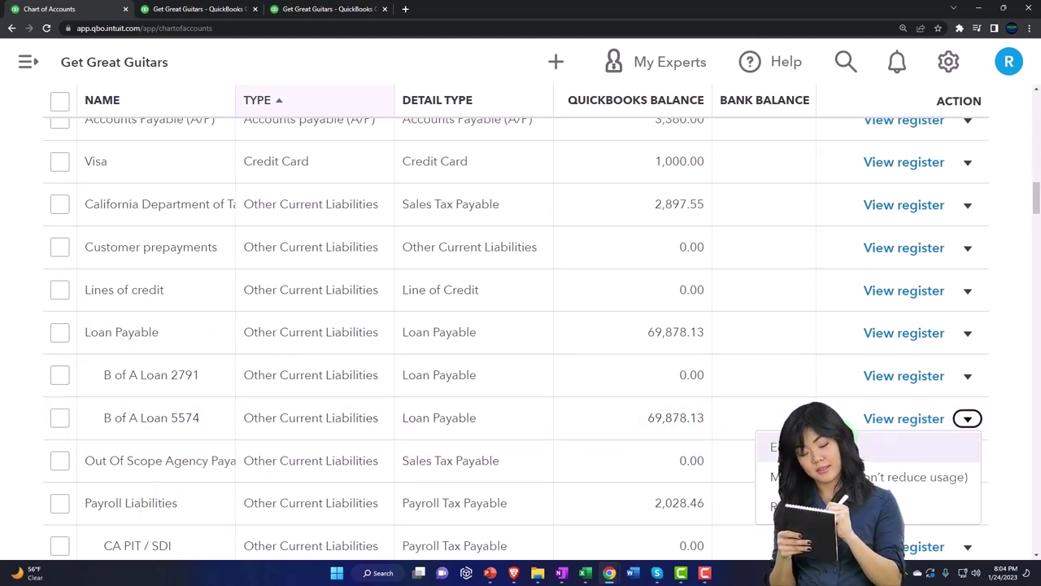
left_click(781, 447)
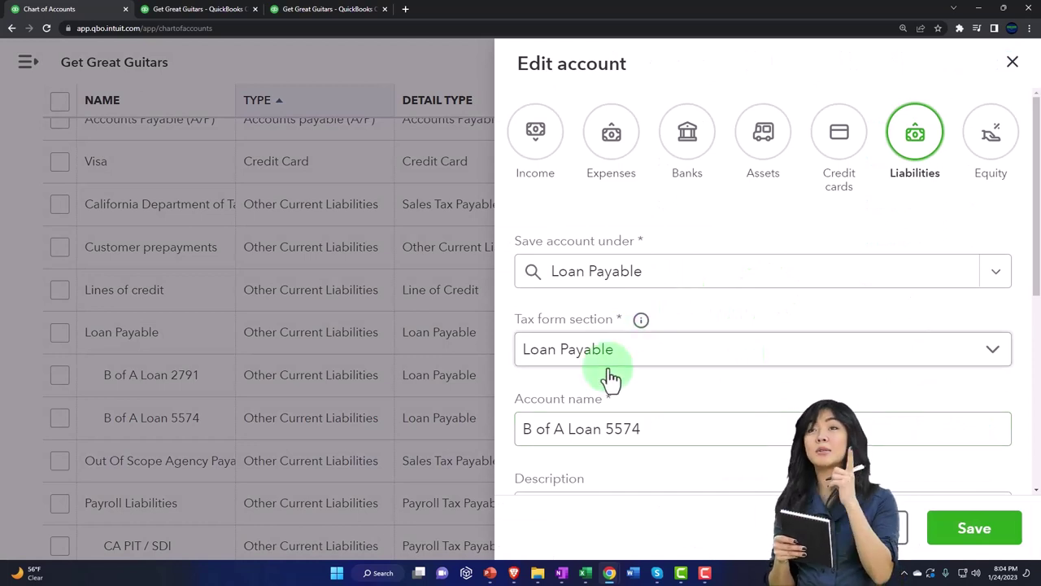
left_click(574, 429)
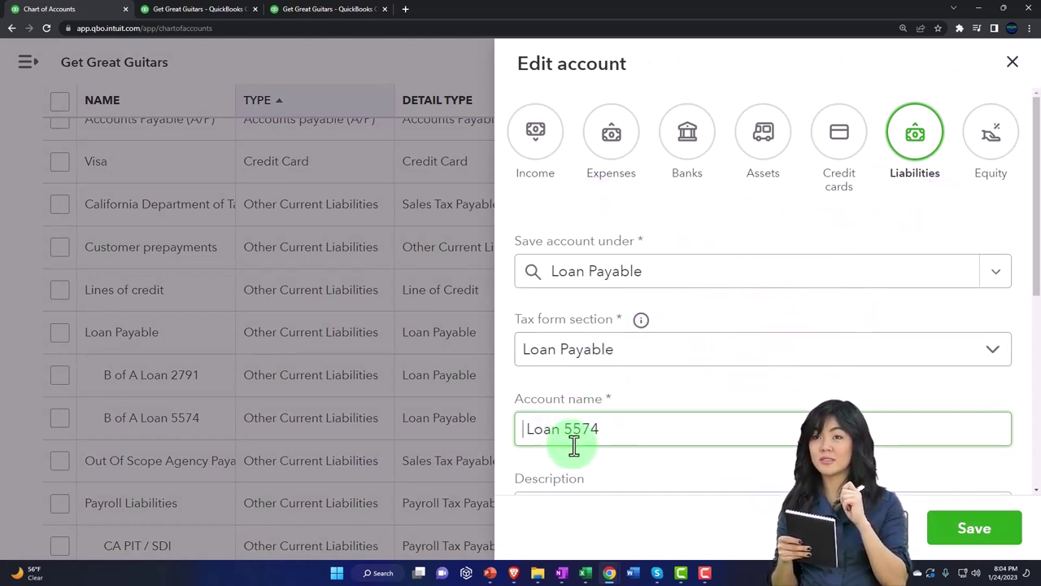
type("Cjae")
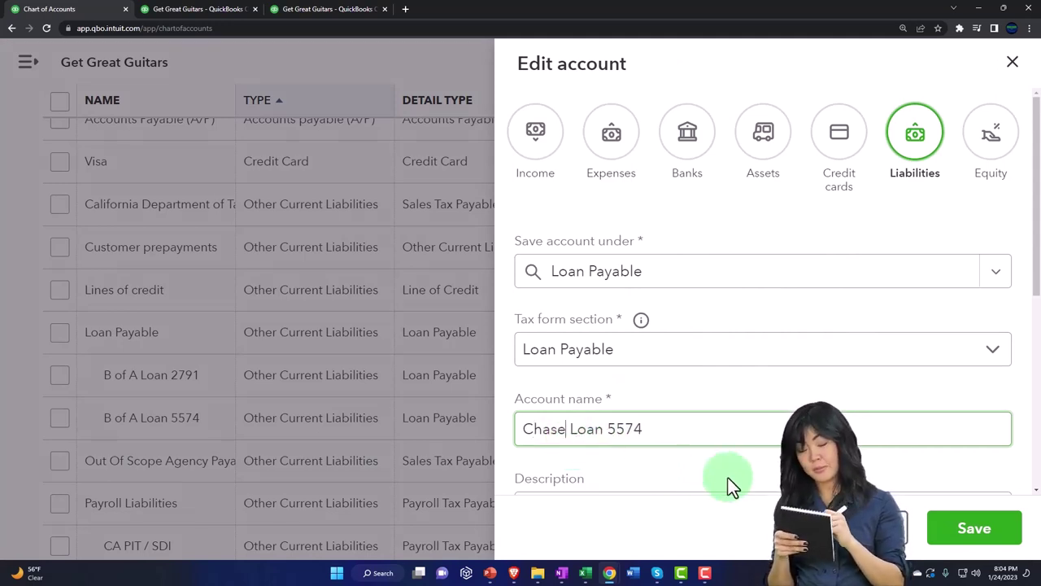
left_click(970, 529)
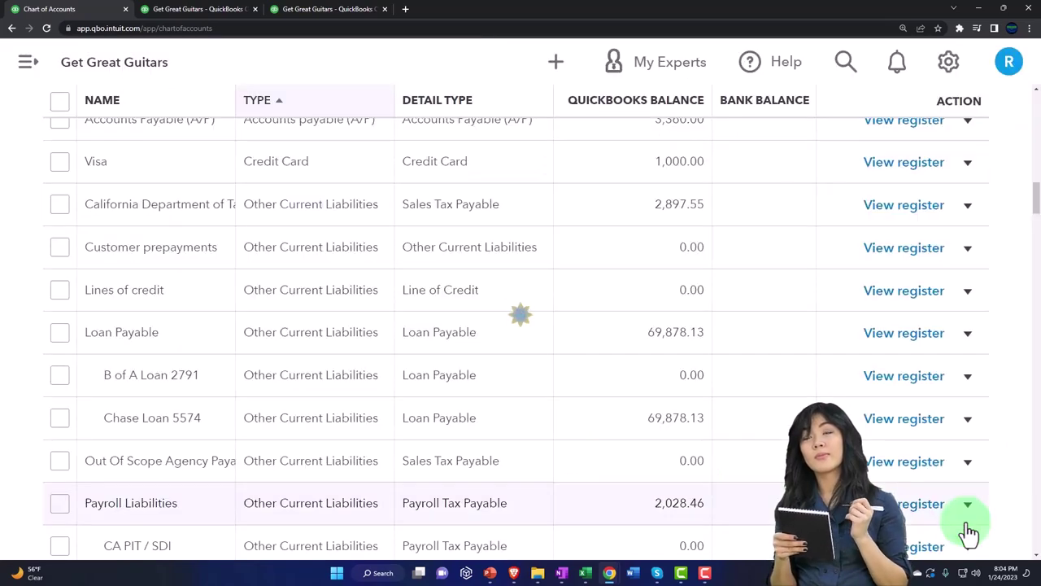